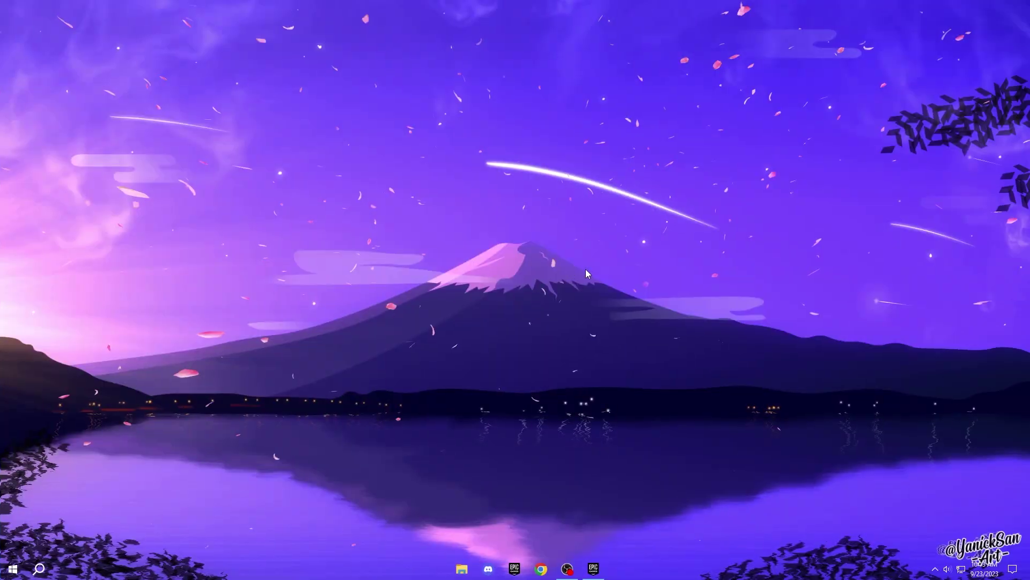
- Open the launcher's Settings from the account menu and scroll down to the Fortnite entry under Manage Games
click(593, 569)
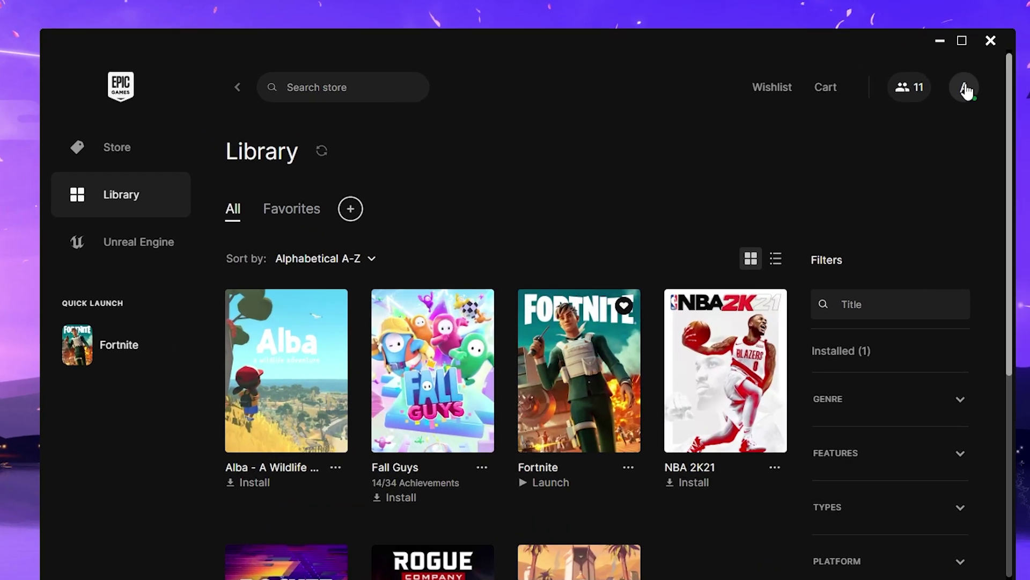
click(884, 123)
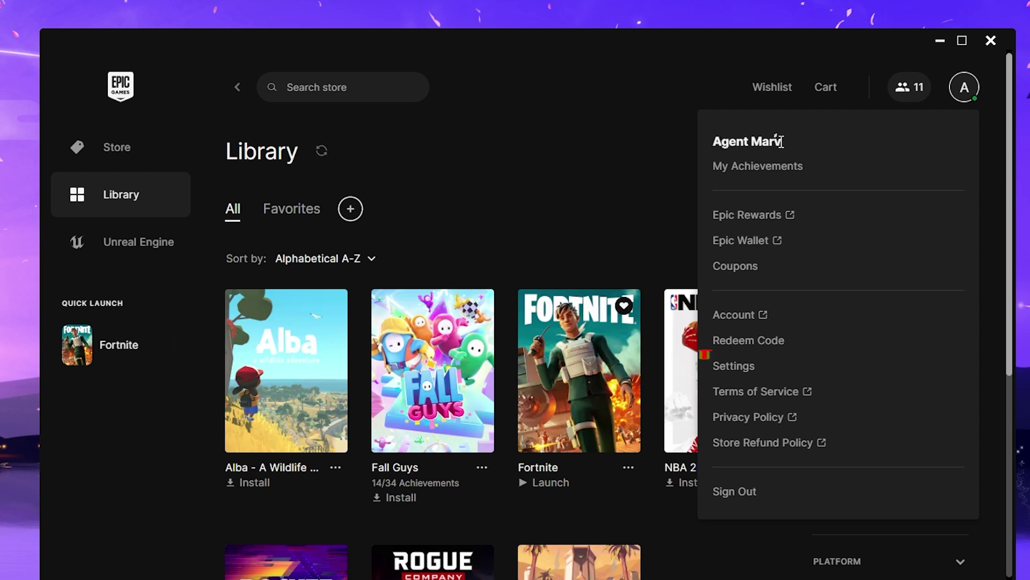
click(733, 372)
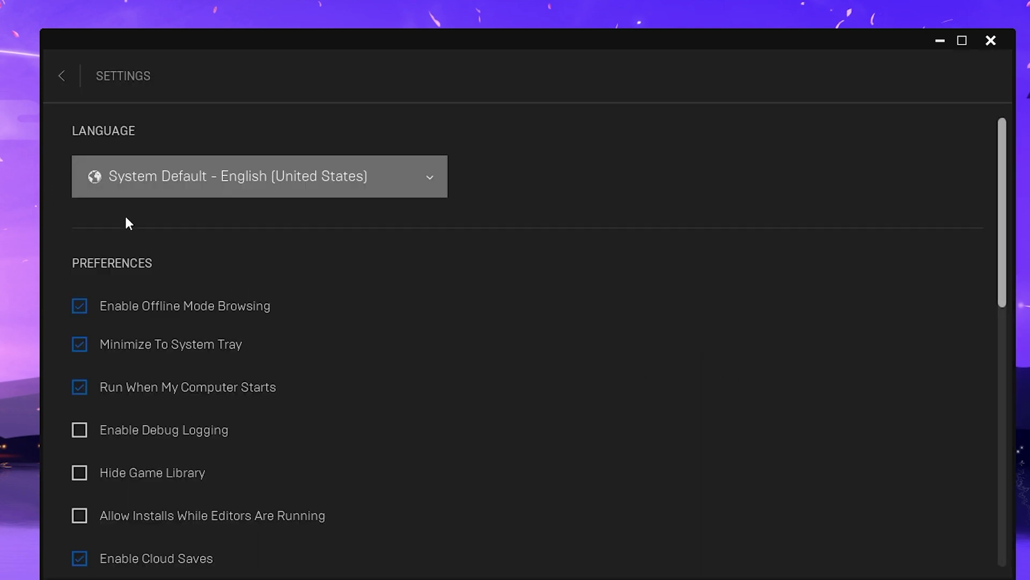
scroll(96, 286, down, 2)
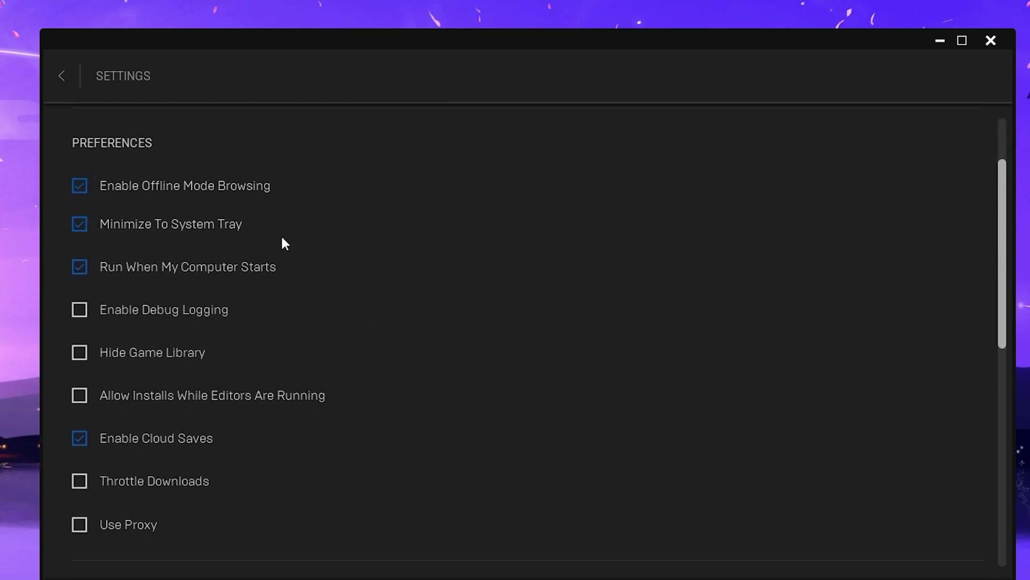
scroll(260, 223, down, 5)
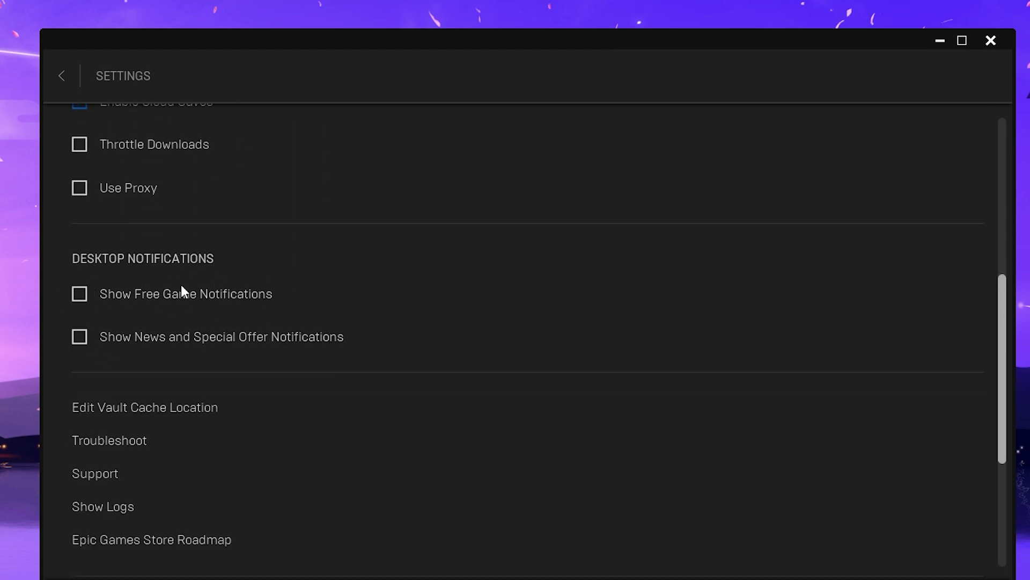
scroll(215, 384, down, 5)
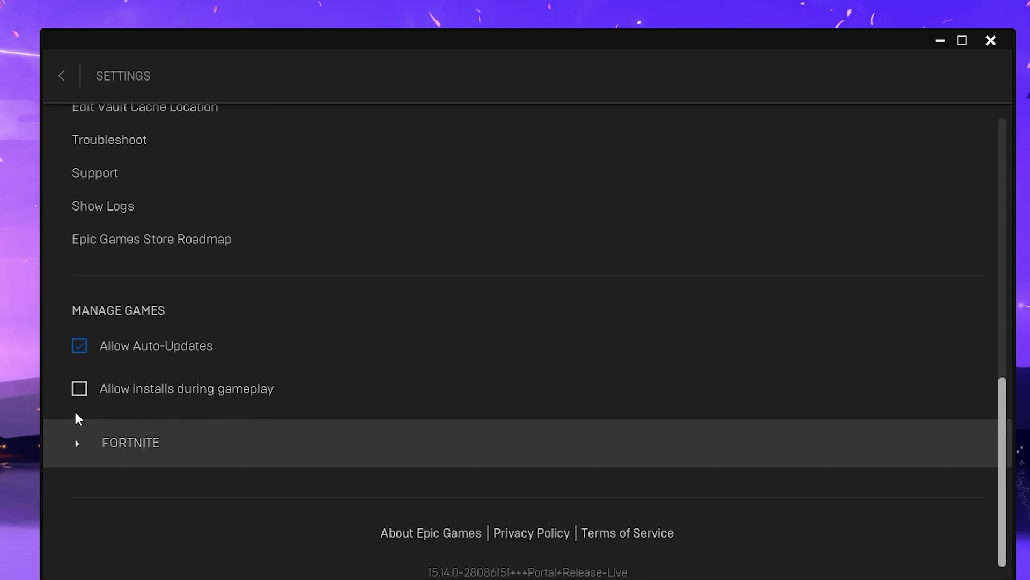
- Enable Fortnite's launch arguments -LANPLAY -NOSPLASH -USEALLAVAILABLECORES, then return to the Library
click(78, 445)
scroll(157, 464, down, 2)
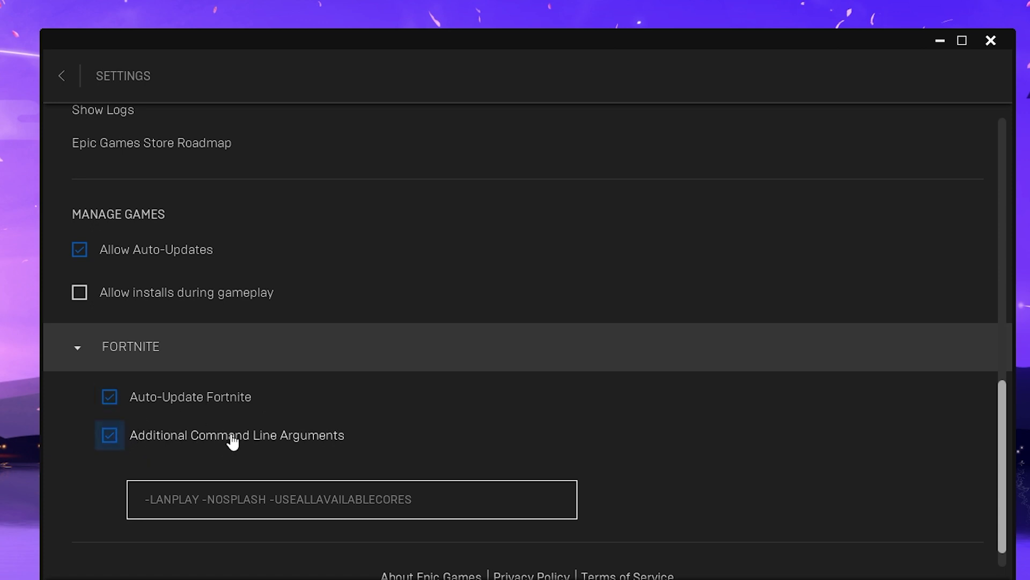
scroll(102, 486, down, 1)
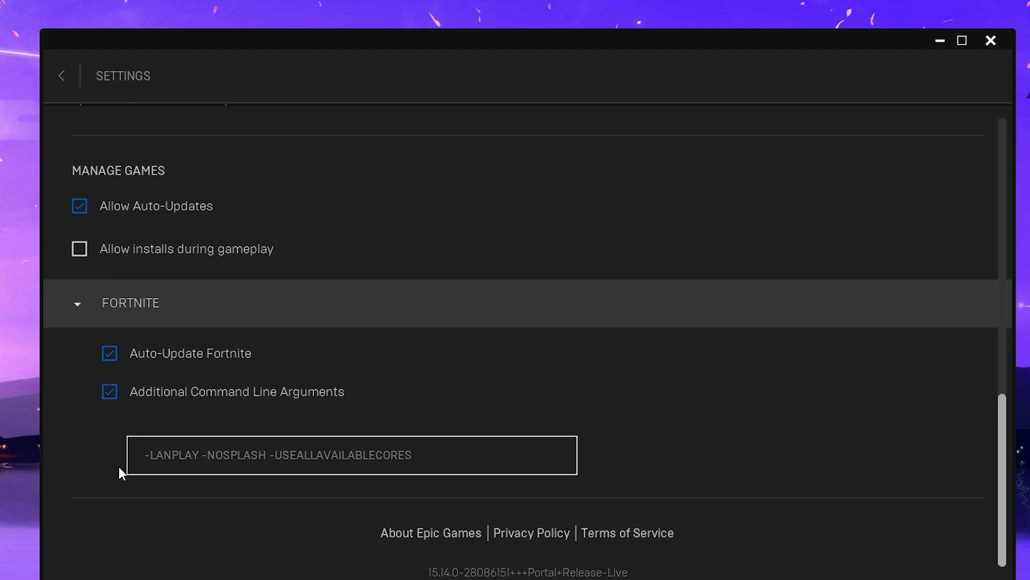
click(144, 454)
drag(145, 454, 432, 466)
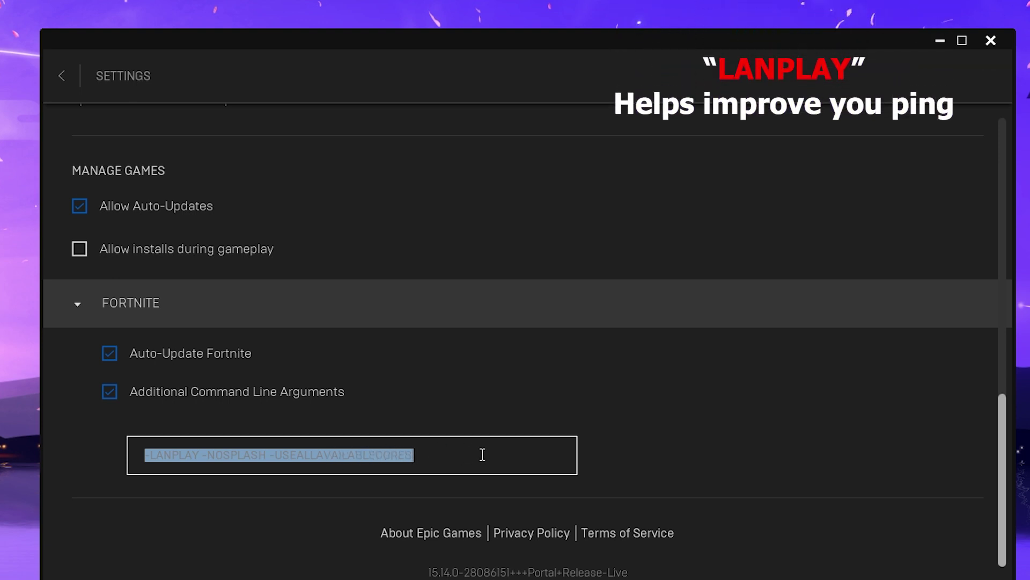
click(240, 529)
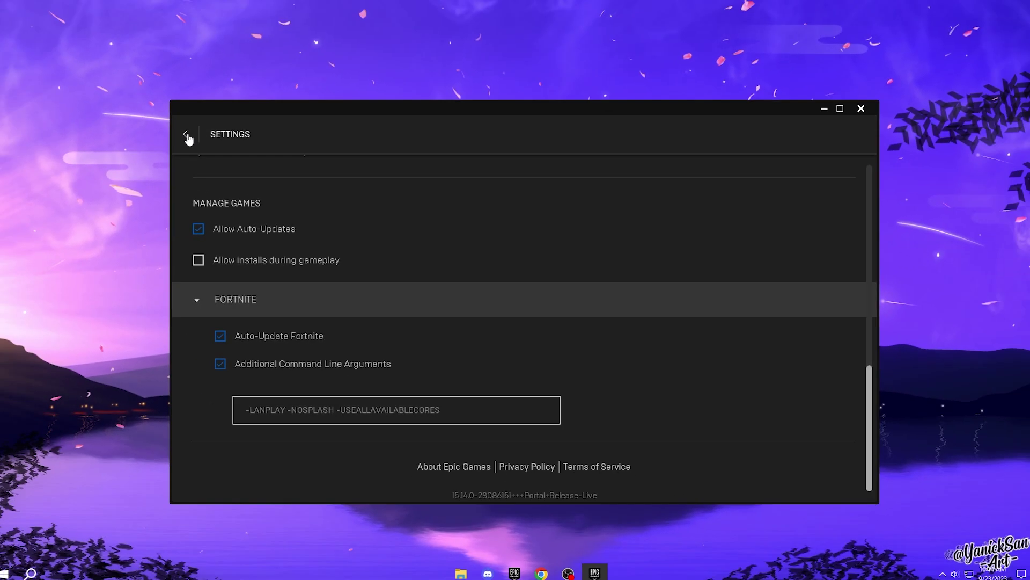
click(64, 78)
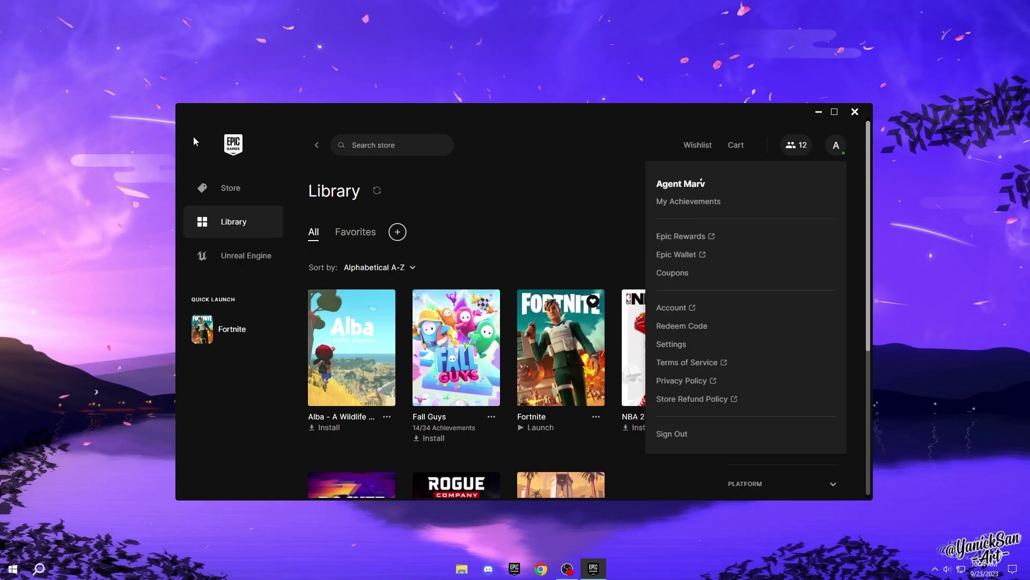
- Minimize the launcher and open %localappdata% from the Run box
click(818, 113)
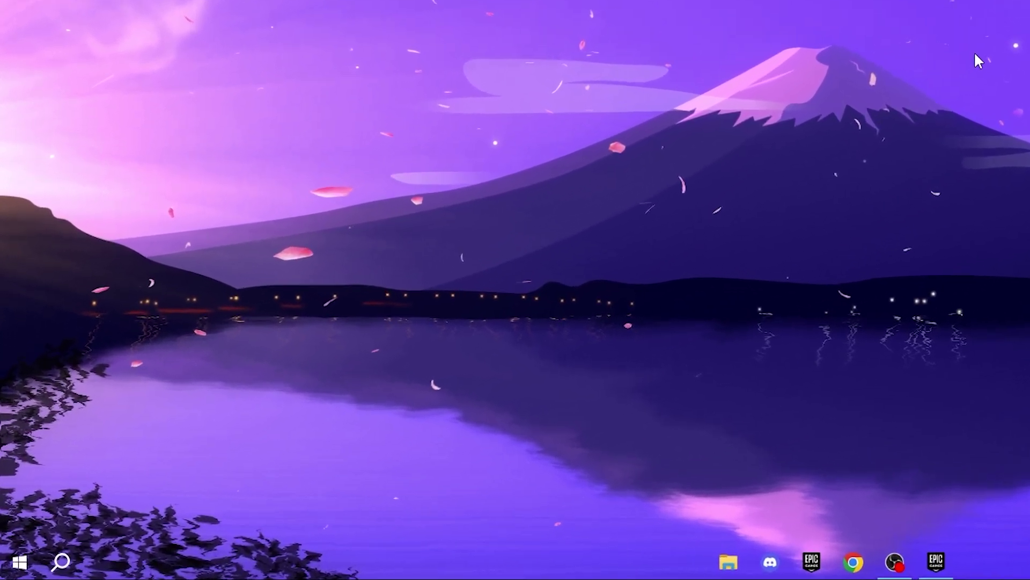
key(super+r)
text(%)
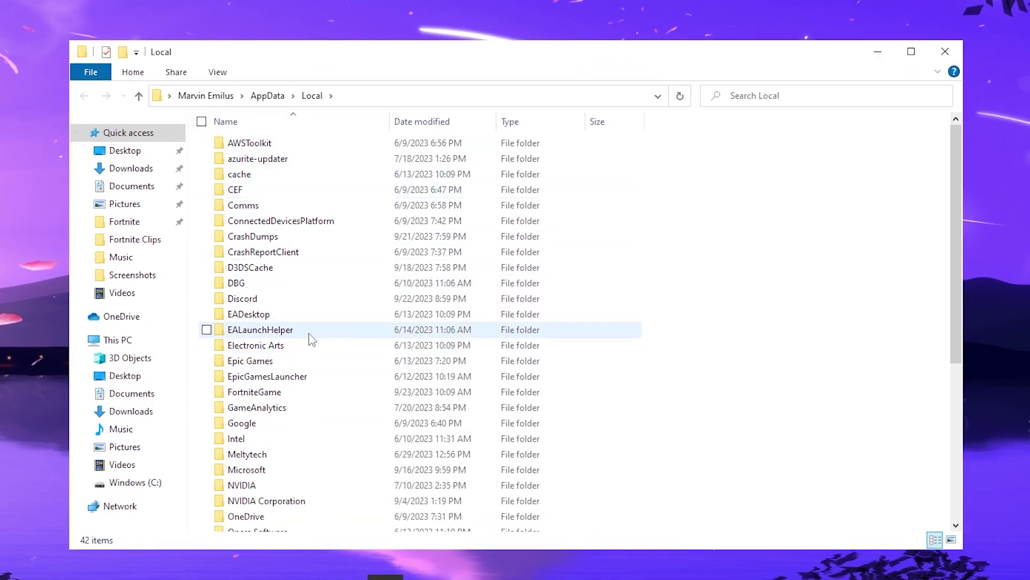
scroll(294, 364, down, 2)
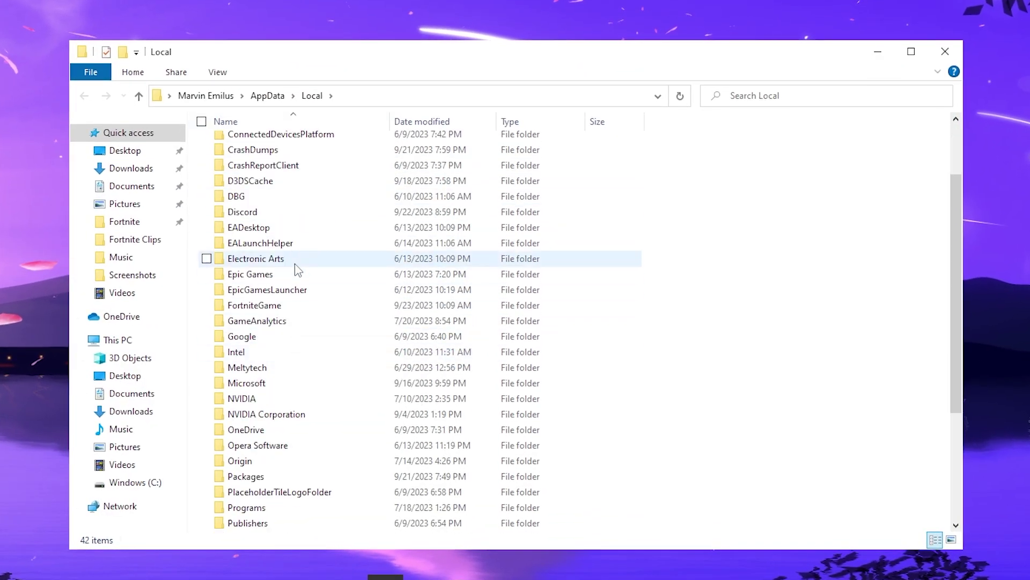
- Browse to EpicGamesLauncher\Saved\Config\Windows and reposition the Explorer window
double_click(269, 292)
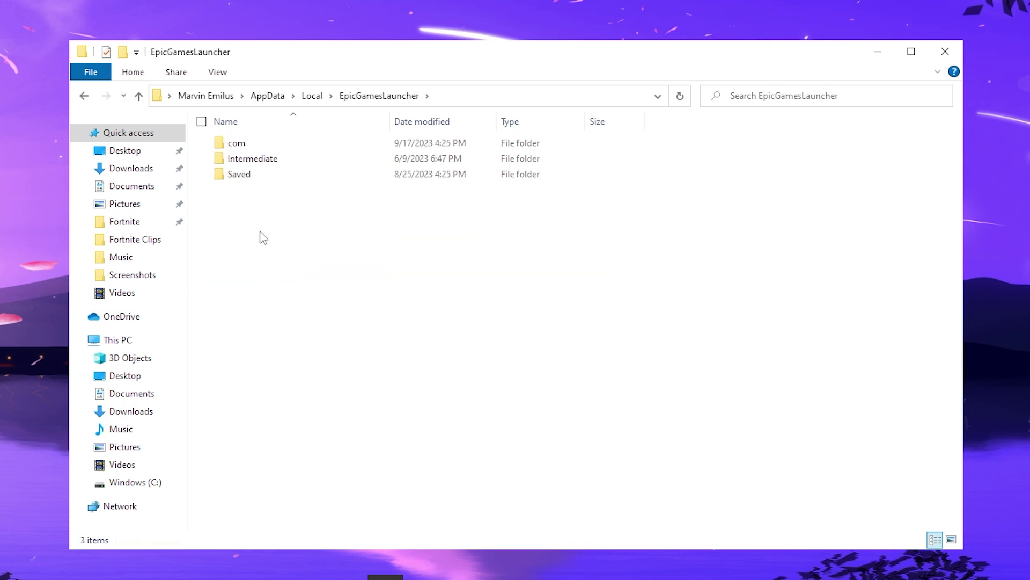
double_click(239, 174)
double_click(242, 143)
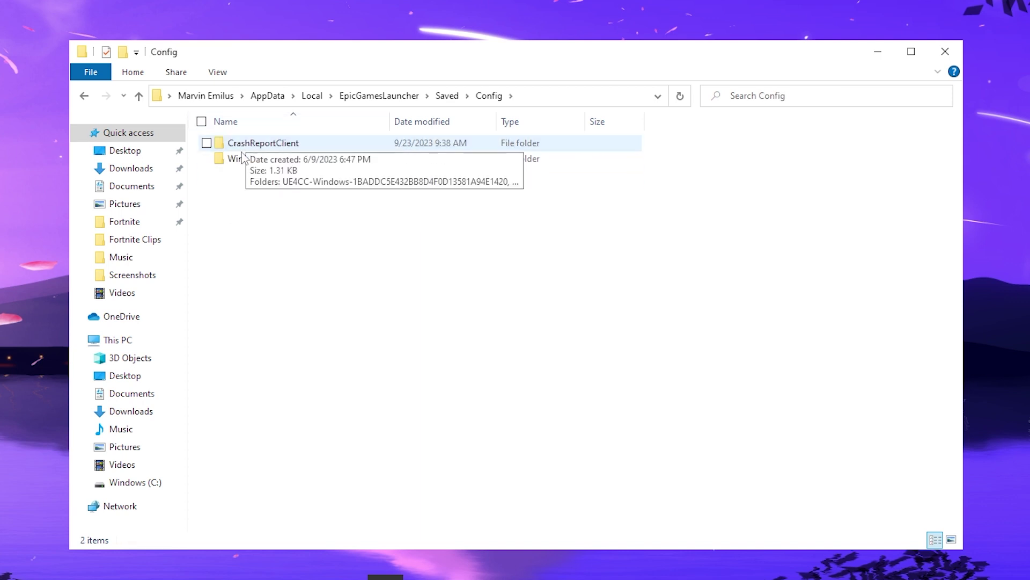
double_click(252, 162)
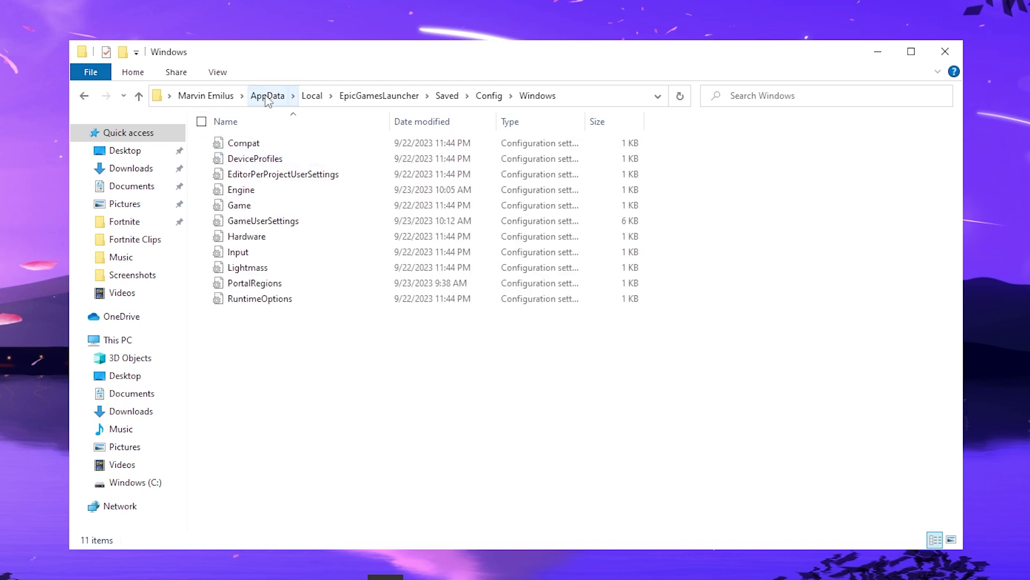
drag(295, 54, 290, 29)
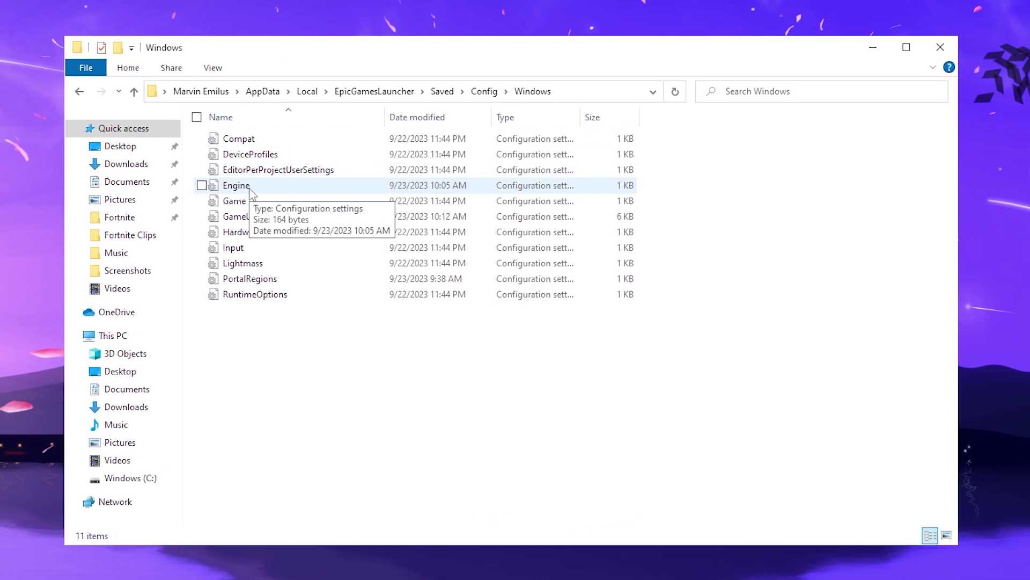
- Replace Engine.ini's contents with the new config: HTTP timeouts 10, ChunkDownloads 3, ChunkRetries 20, RetryTime 0.5
double_click(225, 185)
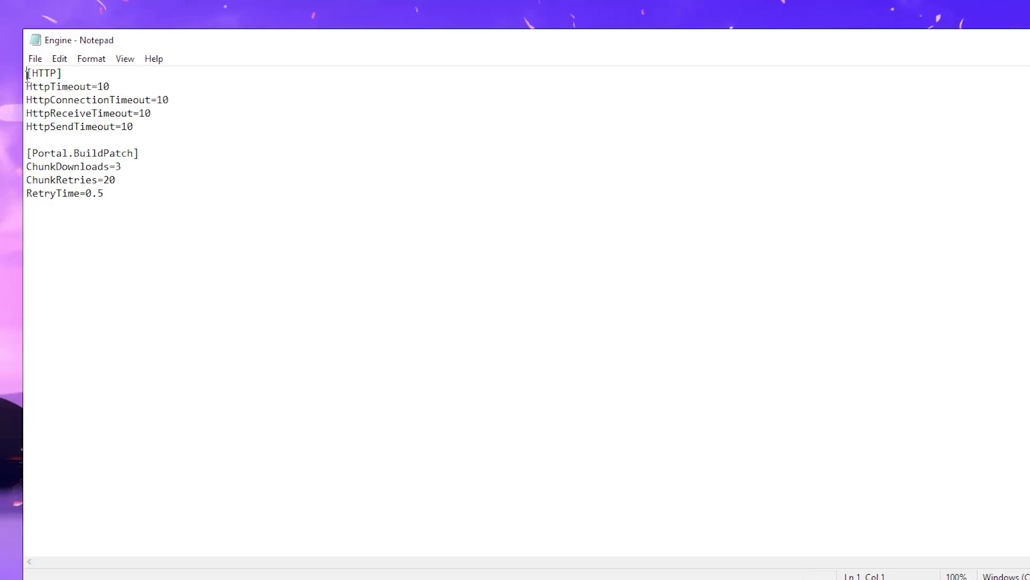
drag(28, 73, 106, 189)
key(super+c)
right_click(105, 189)
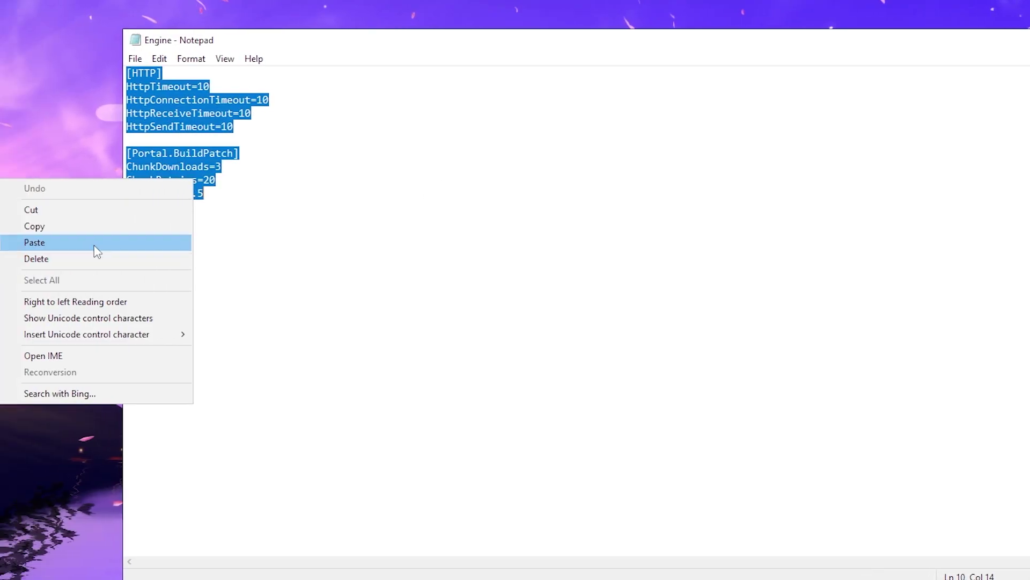
click(1, 260)
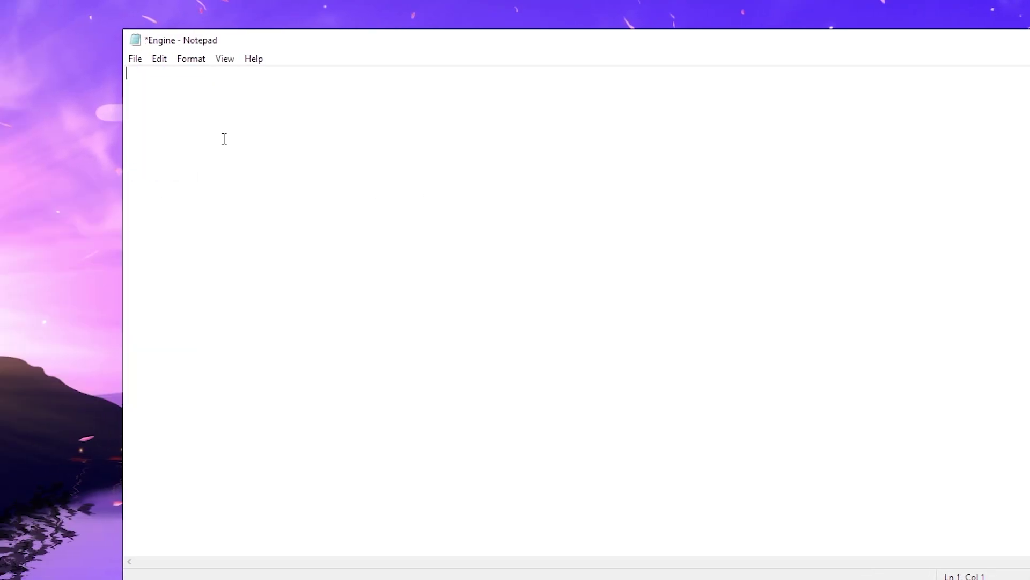
right_click(215, 126)
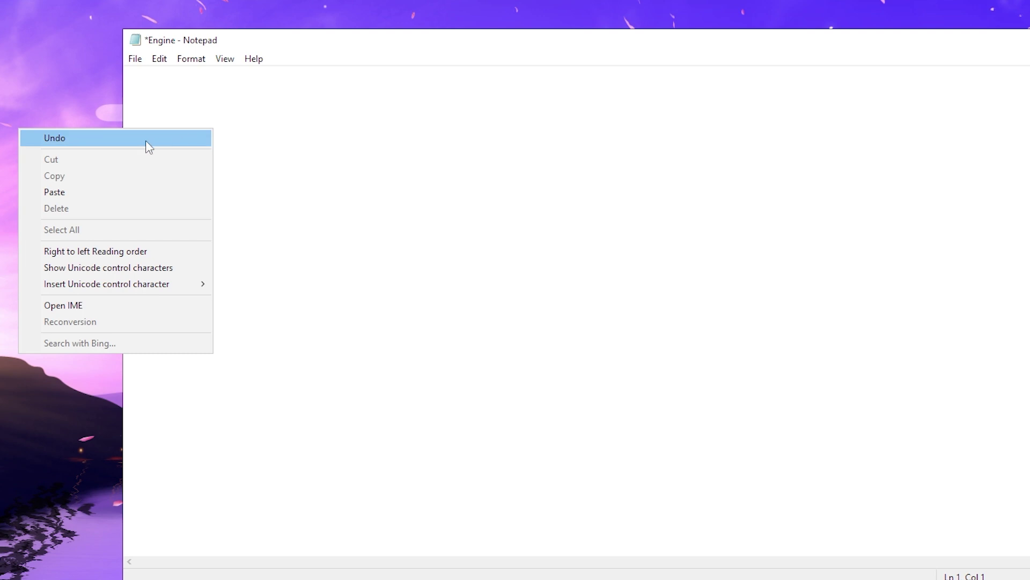
click(299, 112)
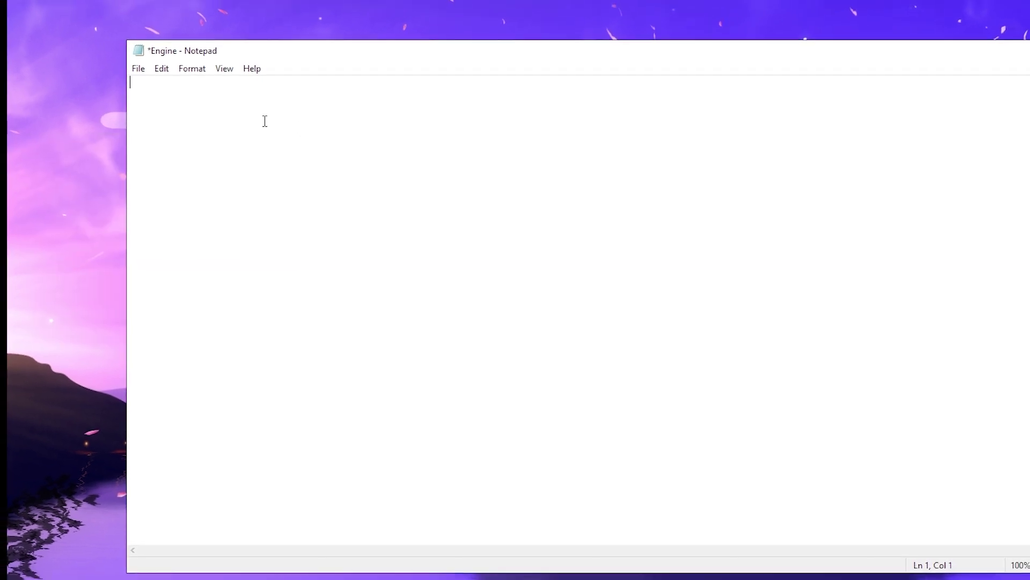
right_click(188, 137)
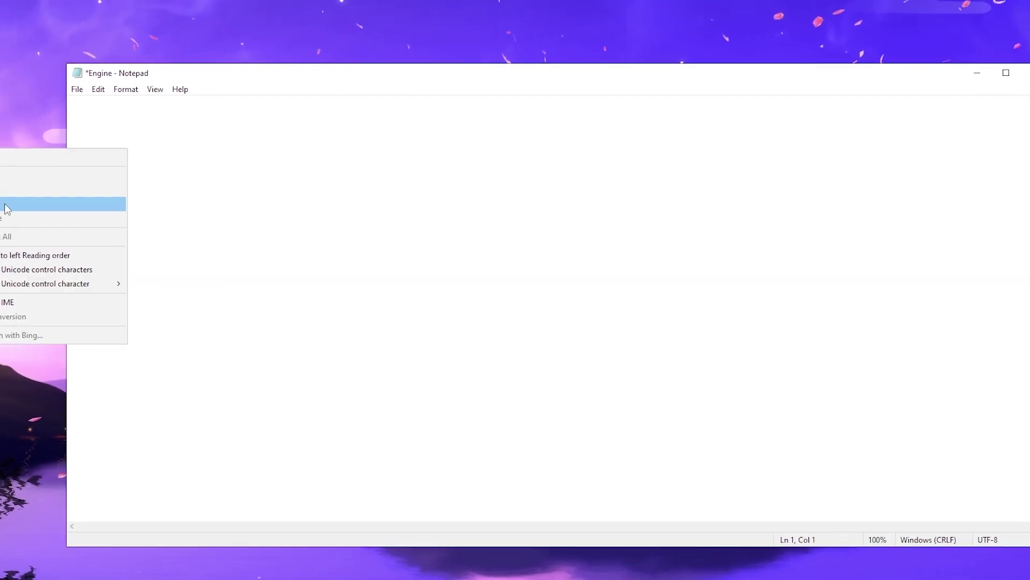
click(8, 209)
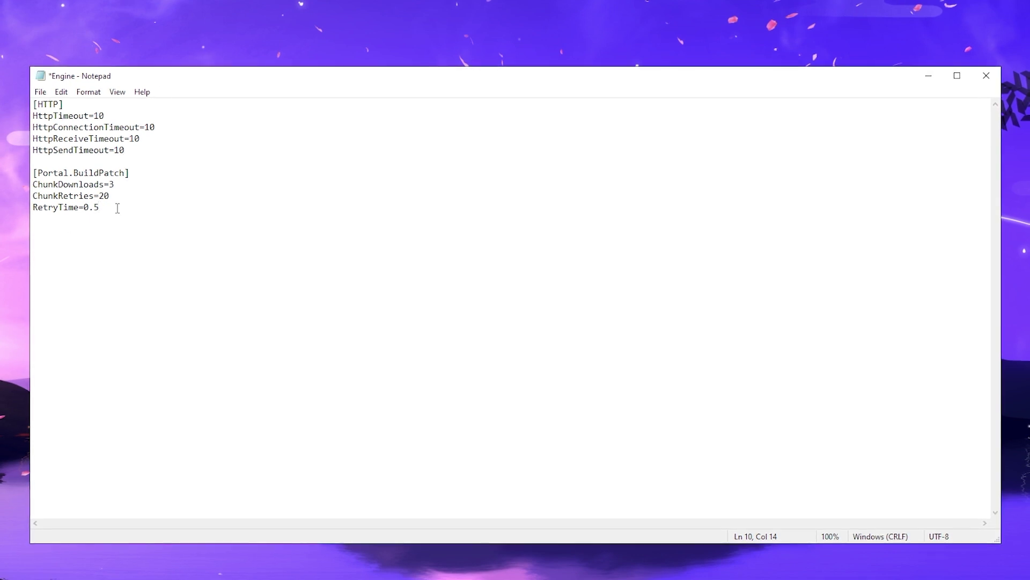
- Save the Engine config and close Notepad
click(40, 92)
click(63, 150)
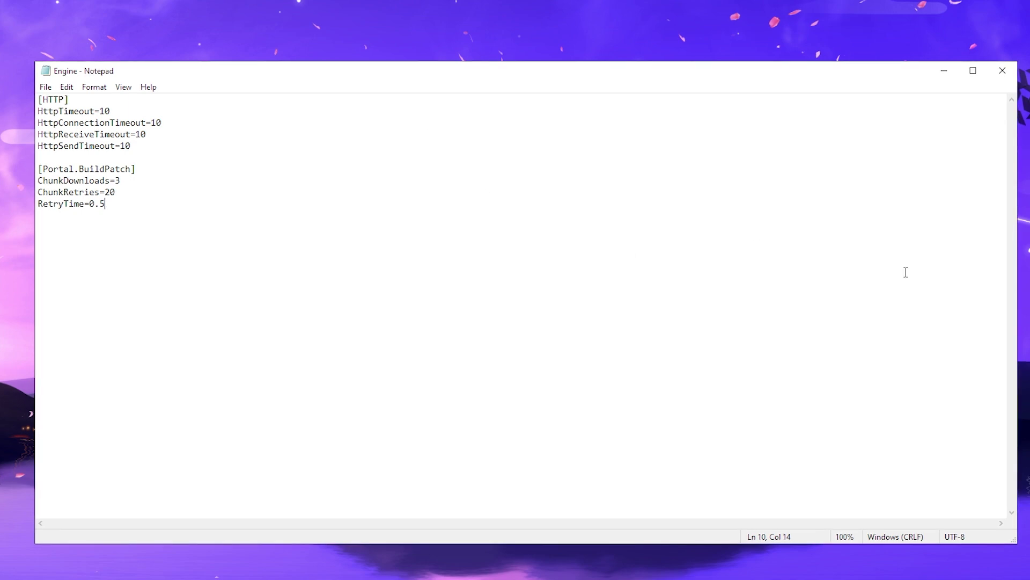
click(1002, 71)
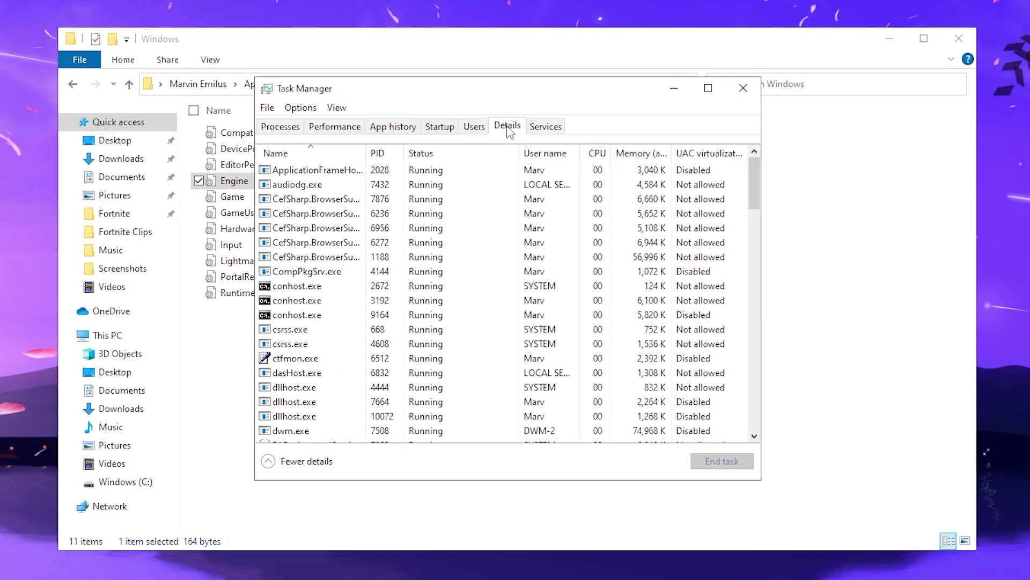
- Check that EpicGamesLauncher.exe runs at High priority, then close Task Manager
scroll(343, 250, down, 6)
click(353, 200)
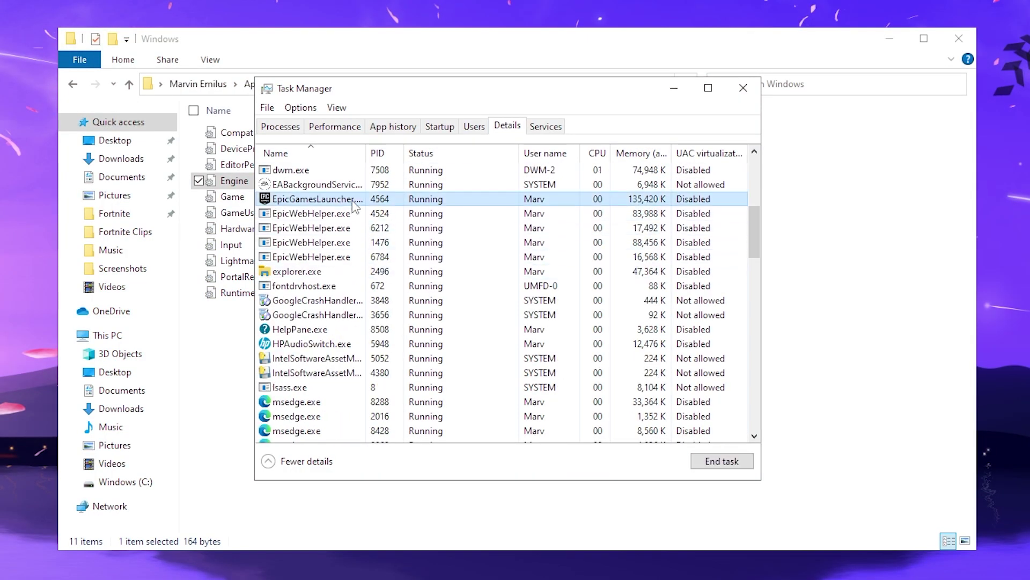
right_click(353, 201)
mouse_move(304, 265)
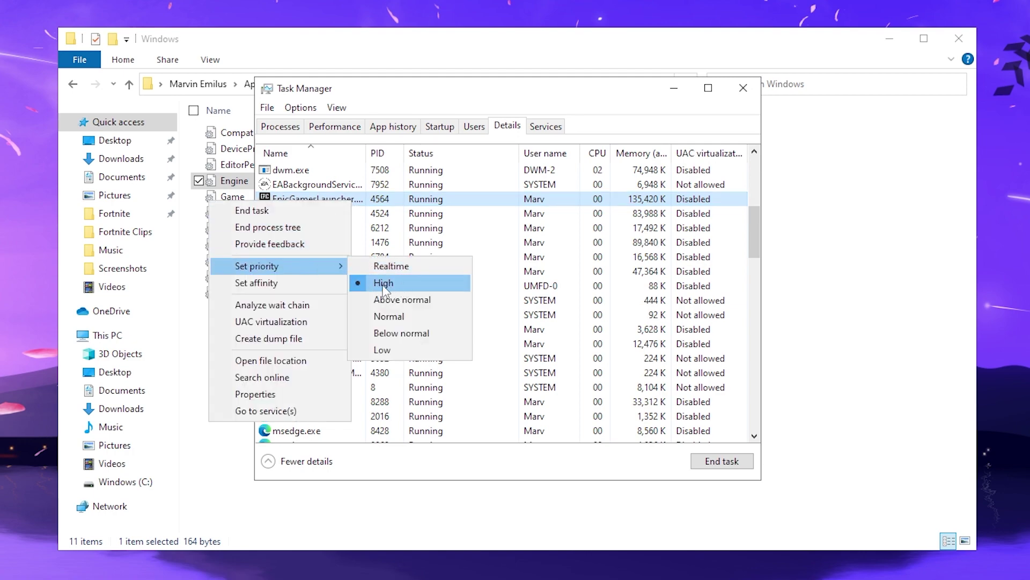
click(445, 99)
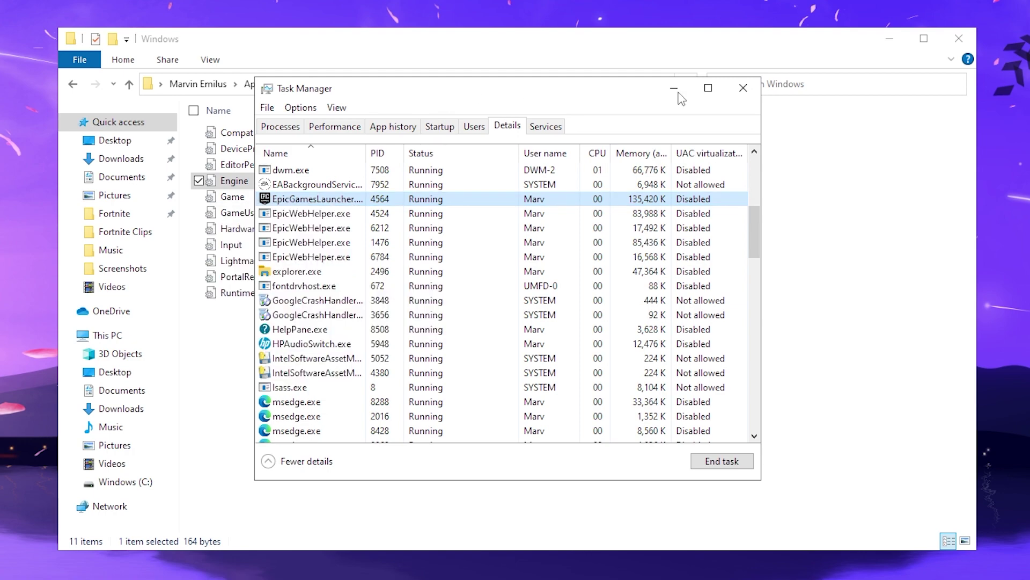
click(743, 87)
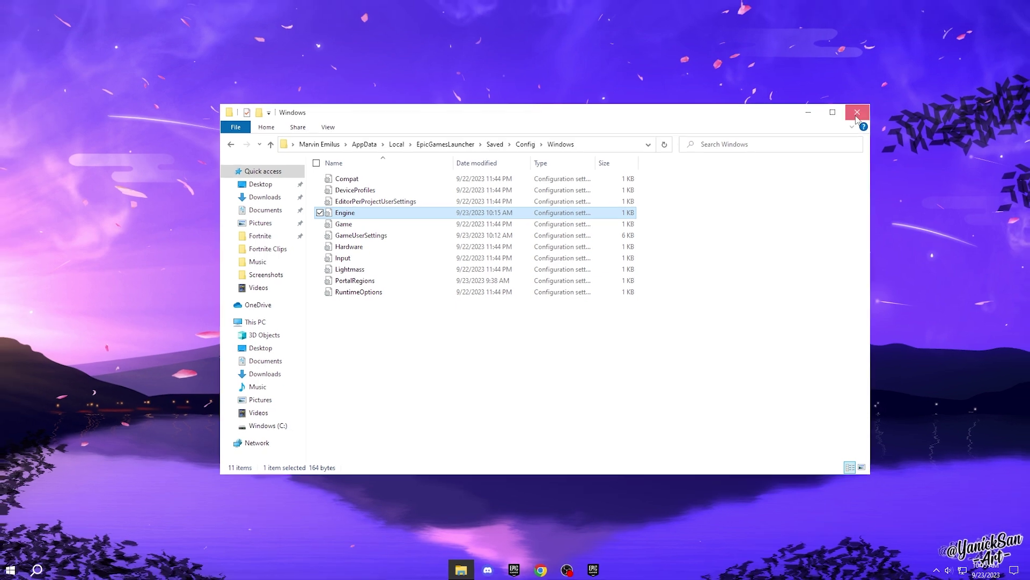
- Close File Explorer and open Fortnite's installation options in the launcher Library
click(857, 112)
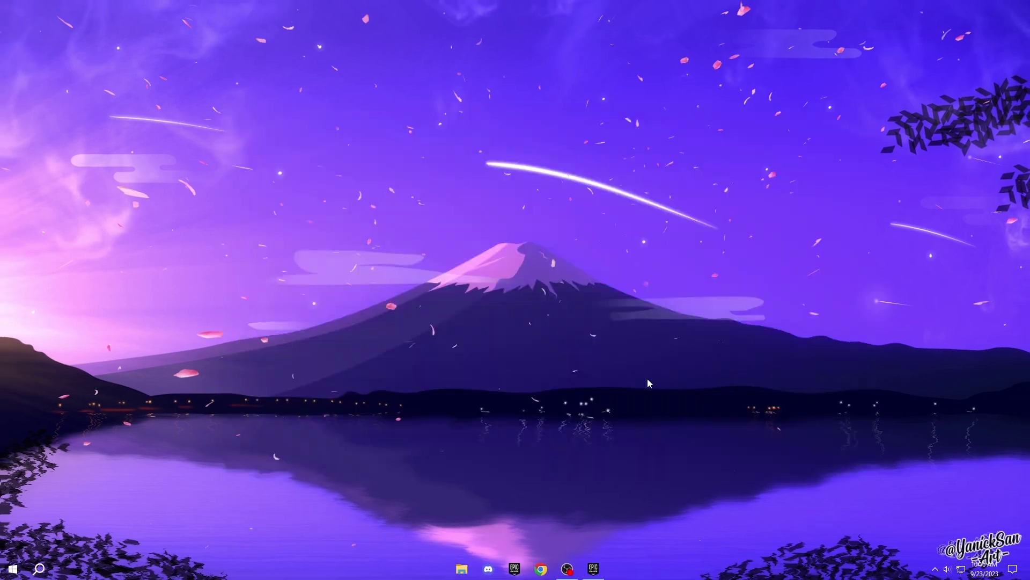
click(591, 566)
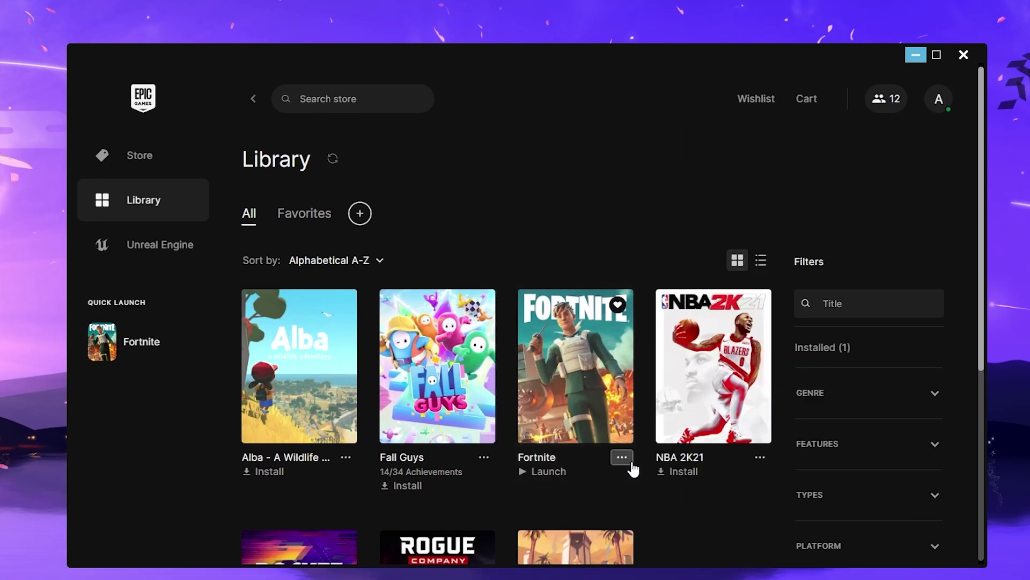
click(629, 462)
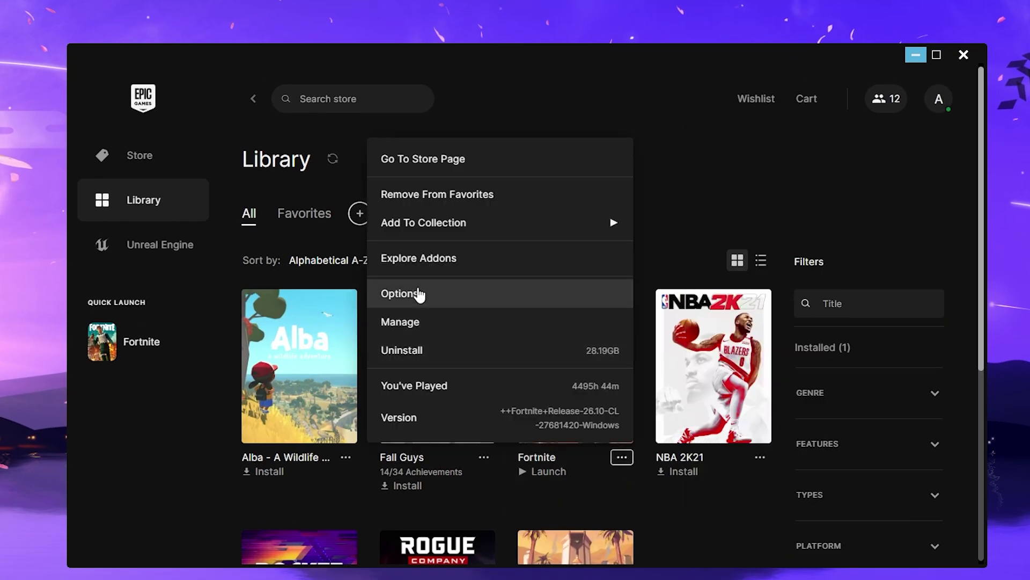
click(481, 299)
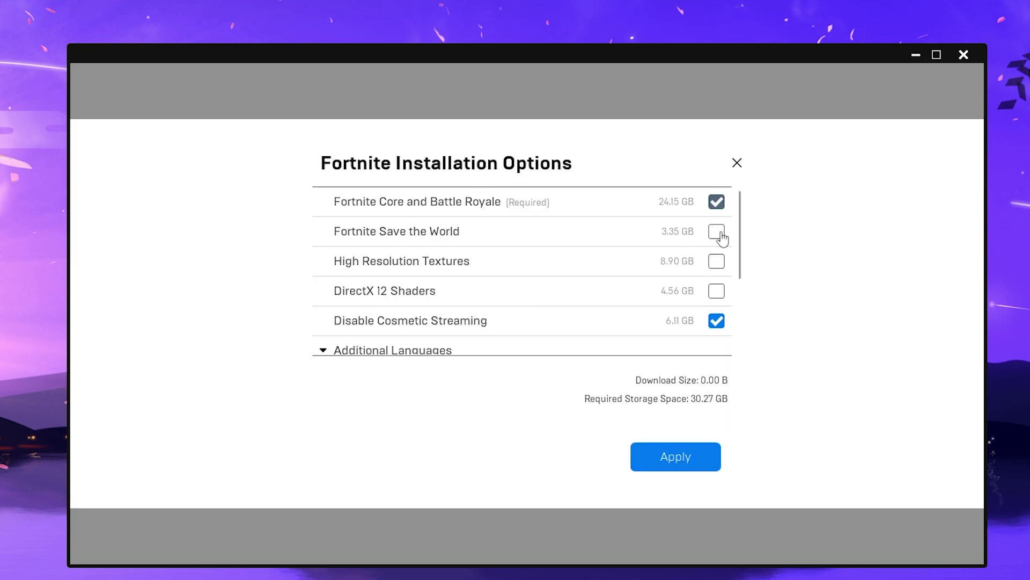
- Leave Save the World unticked and review the options with Disable Cosmetic Streaming checked
click(718, 234)
click(717, 235)
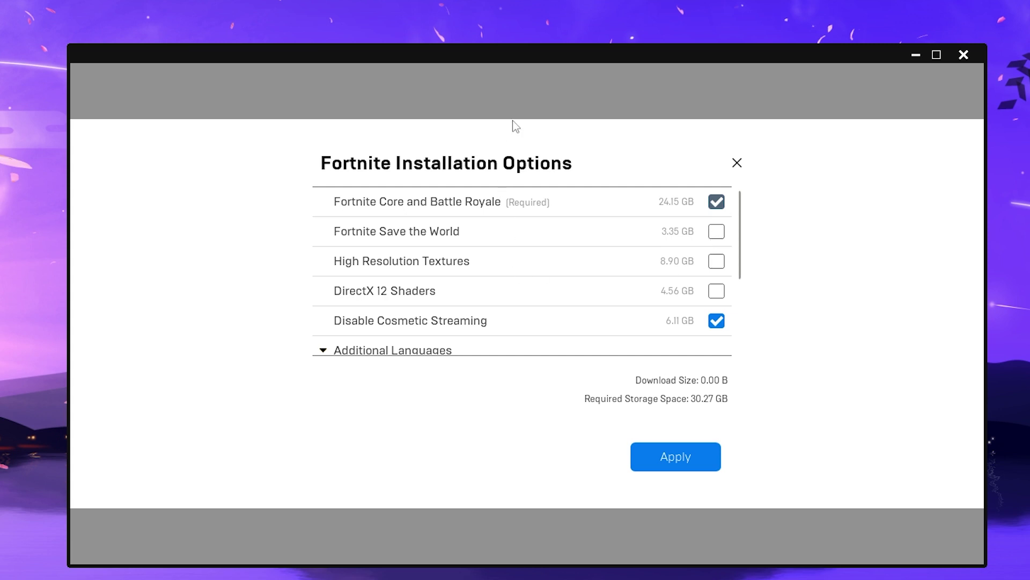
scroll(465, 258, down, 1)
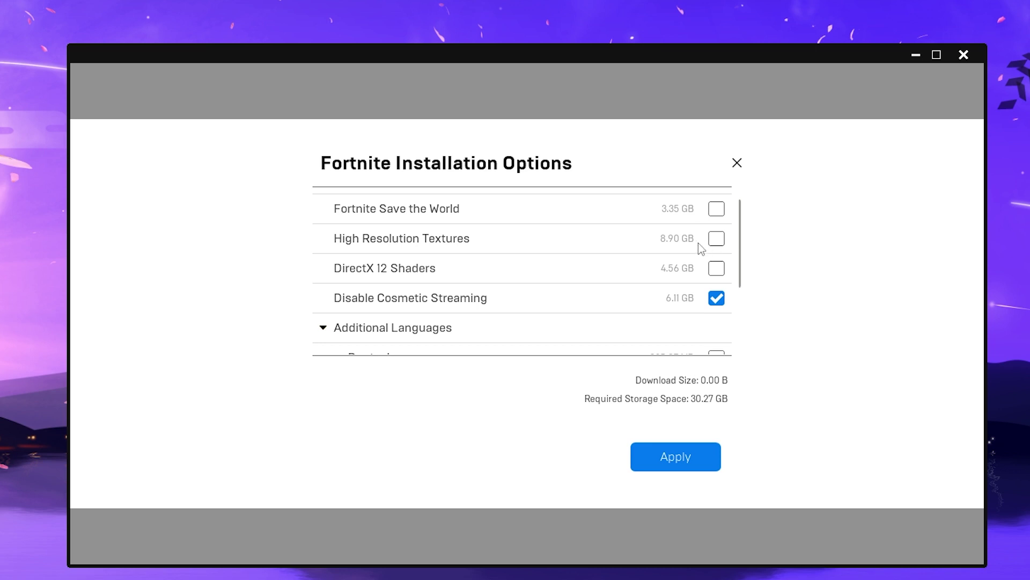
scroll(711, 247, up, 1)
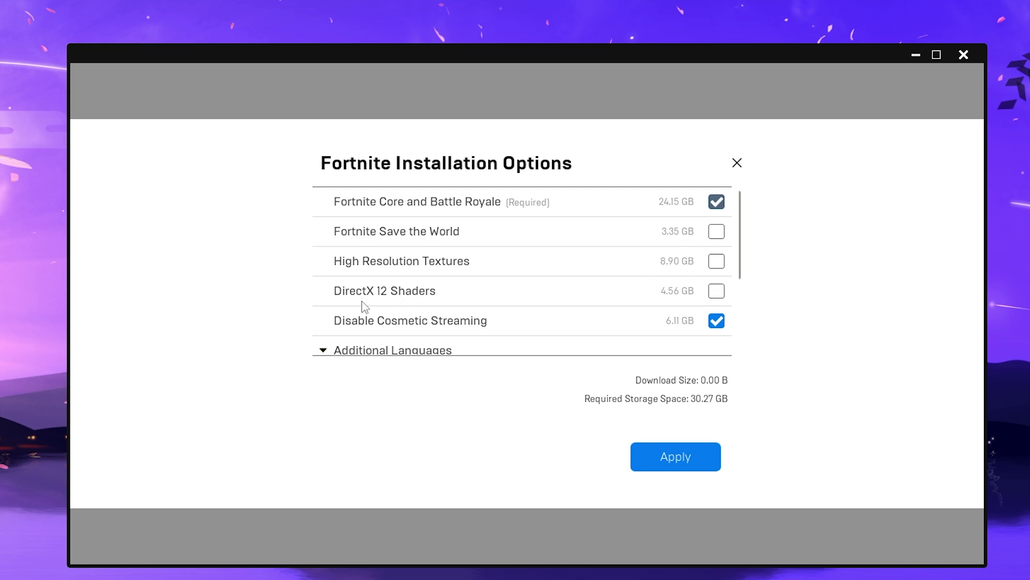
mouse_move(354, 302)
- Apply Fortnite's options, minimize the launcher, and enter %localappdata% in the Run box
click(687, 457)
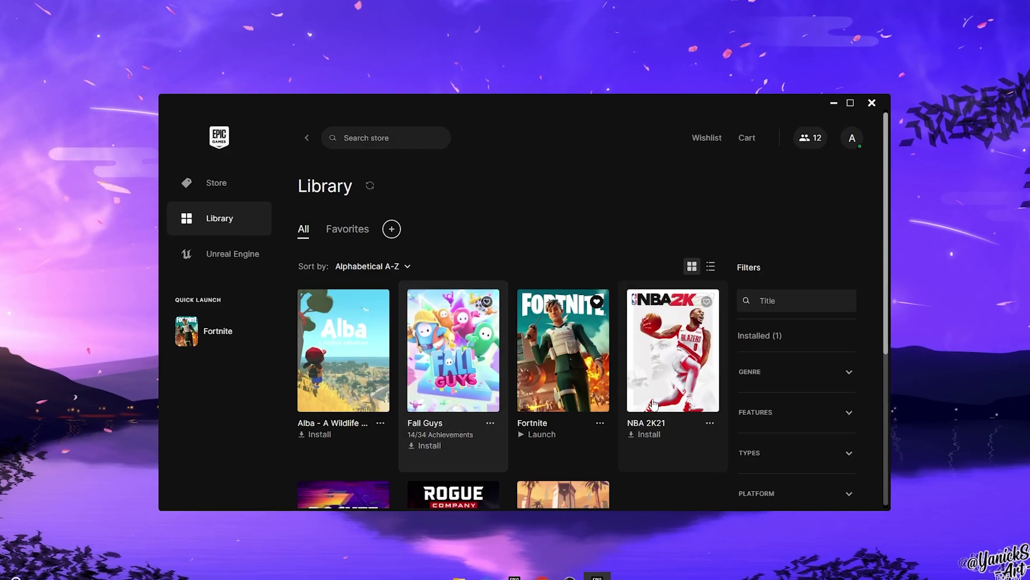
click(813, 114)
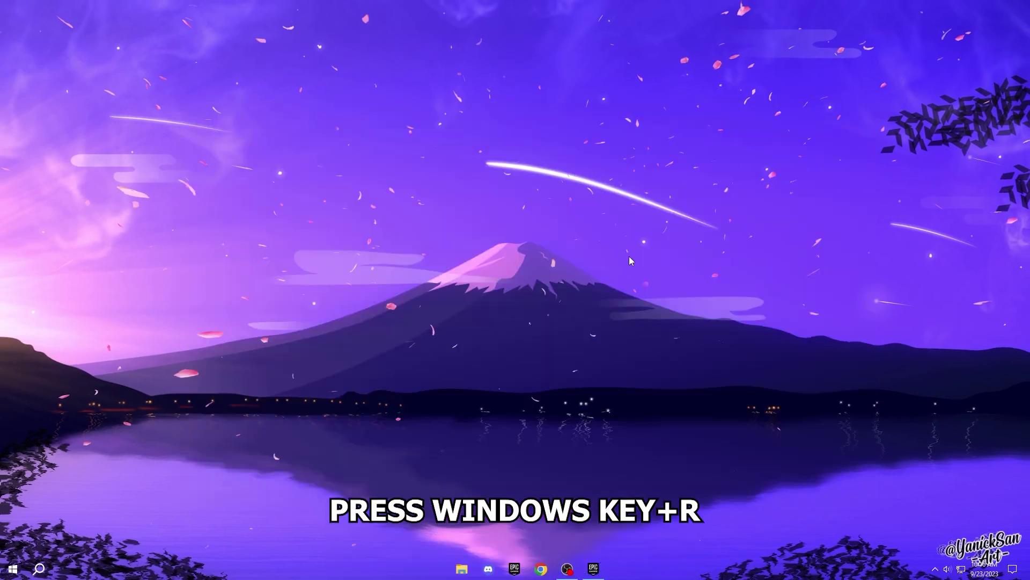
key(super+r)
text(%)
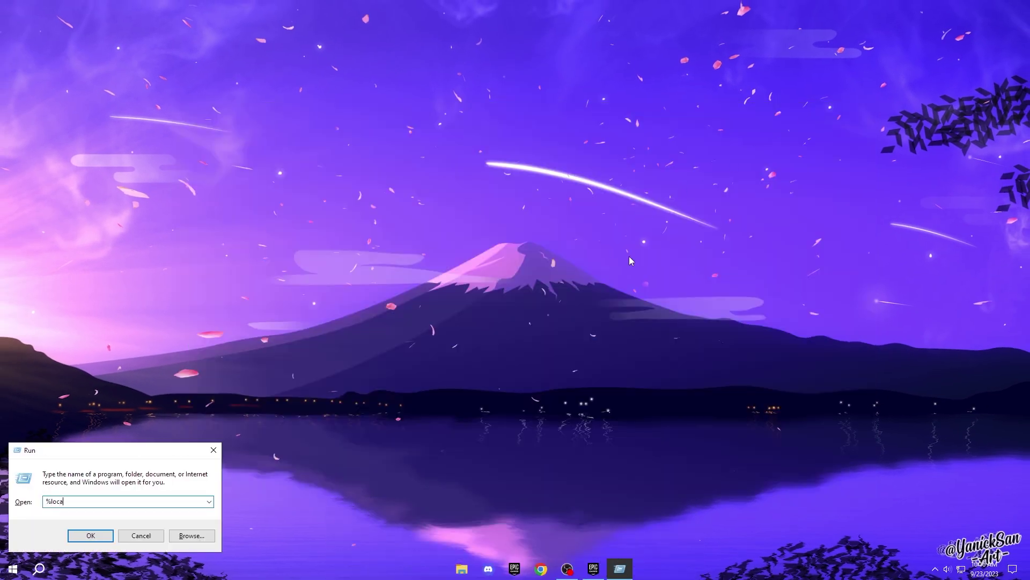
text(localappdat)
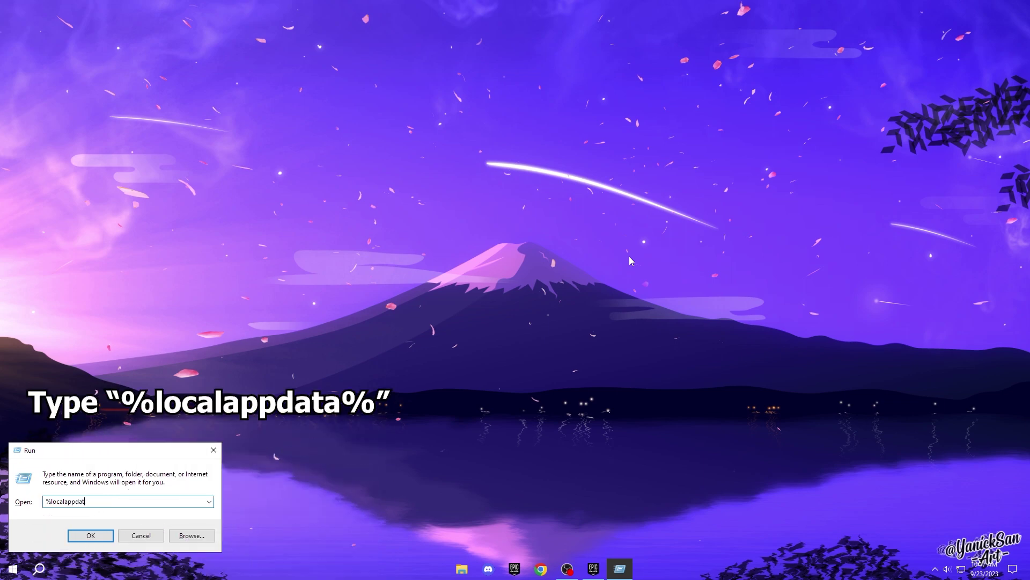
text(a)
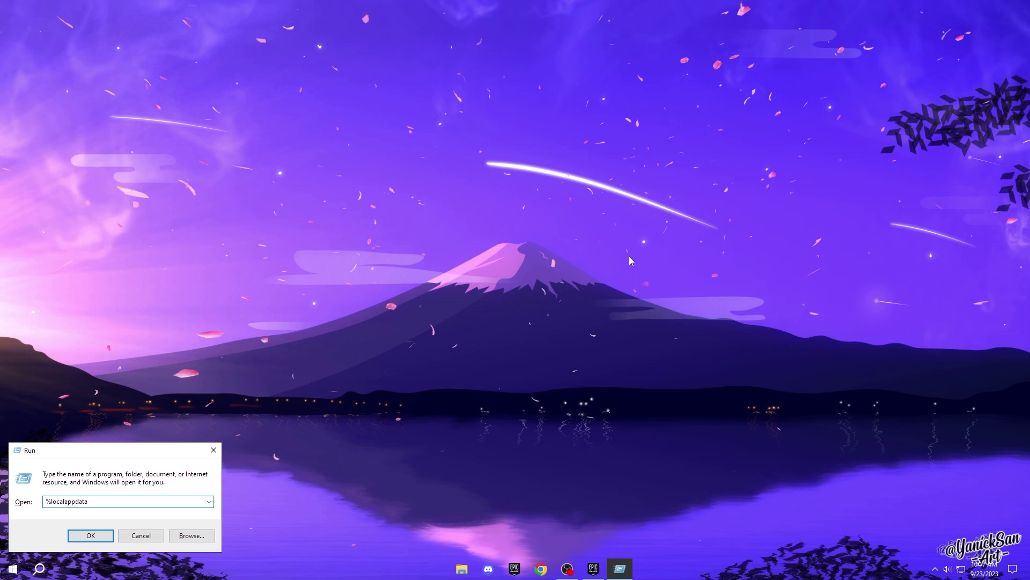
text(%)
- Delete the FortniteGame folder from AppData\Local, leaving 41 items, and minimize File Explorer
key(Return)
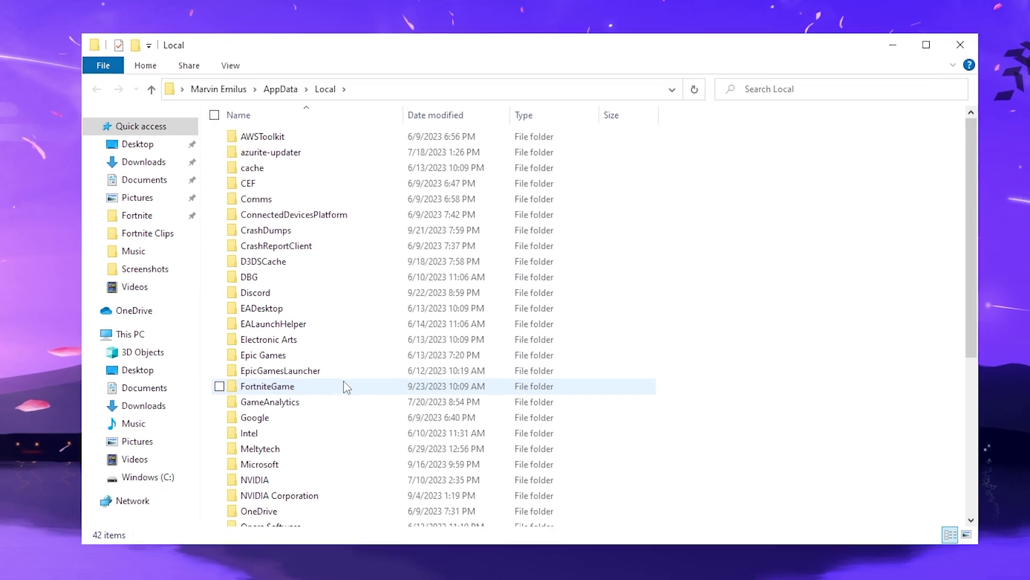
click(329, 385)
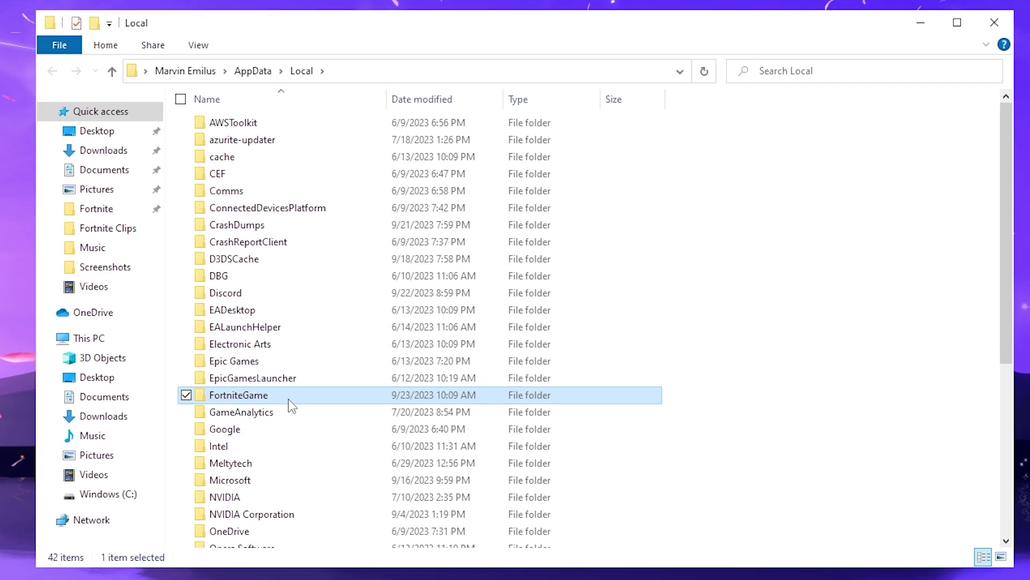
right_click(315, 389)
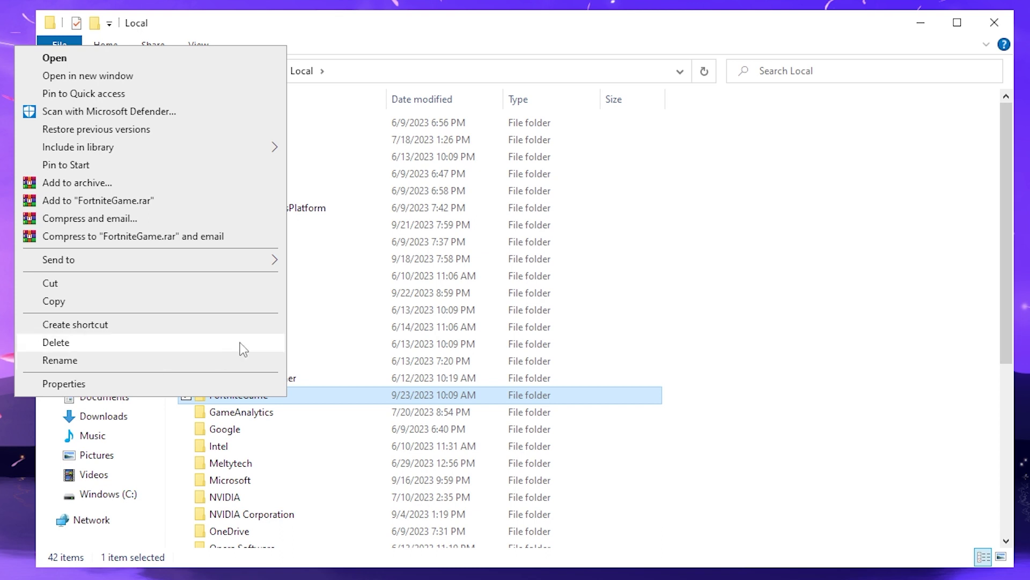
click(349, 394)
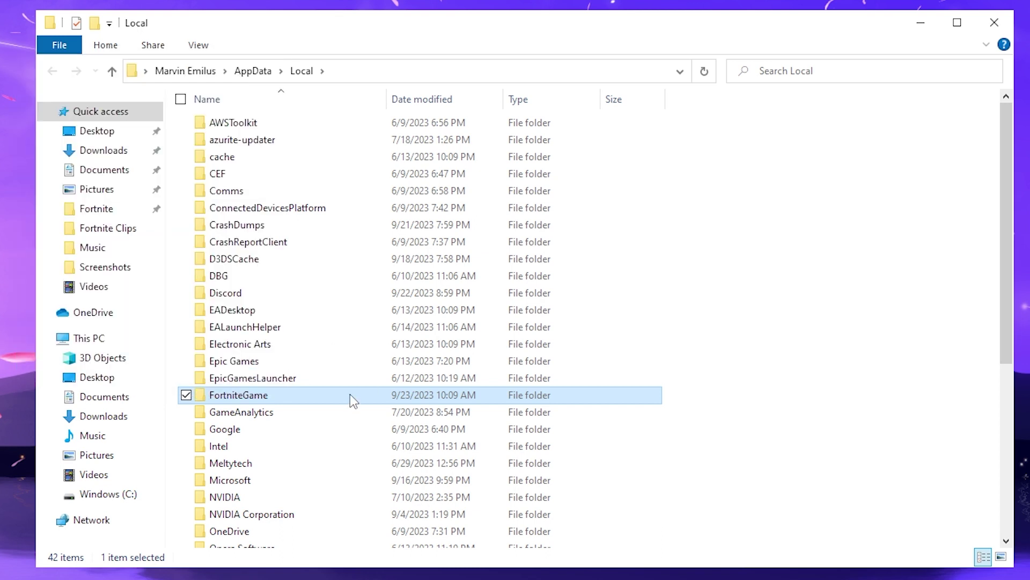
click(341, 398)
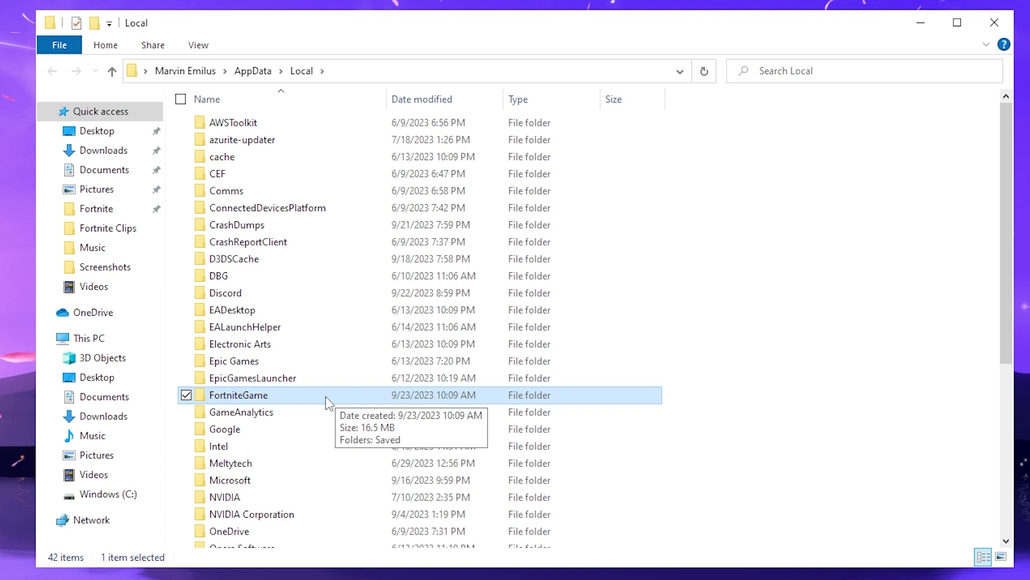
right_click(326, 397)
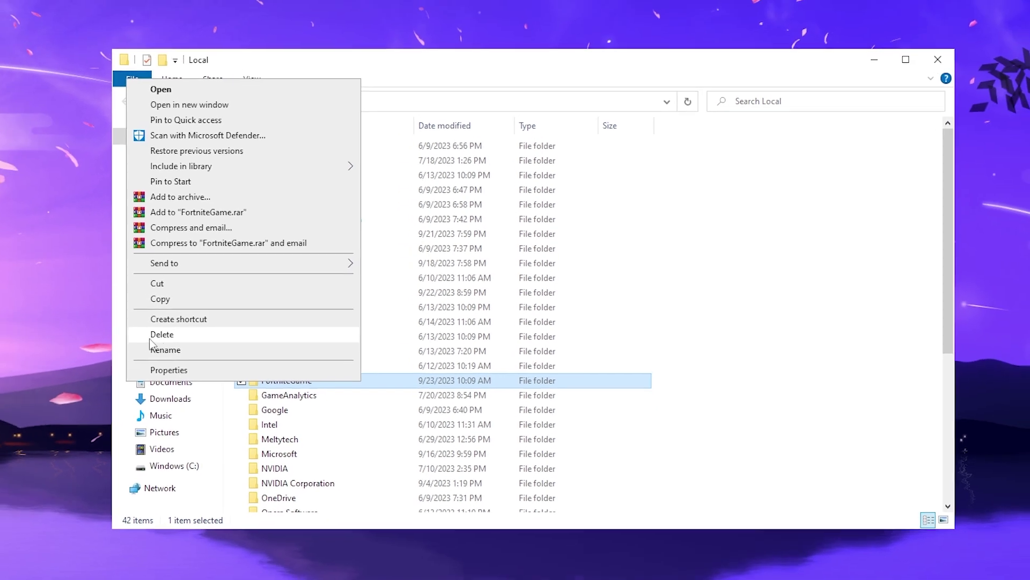
click(156, 335)
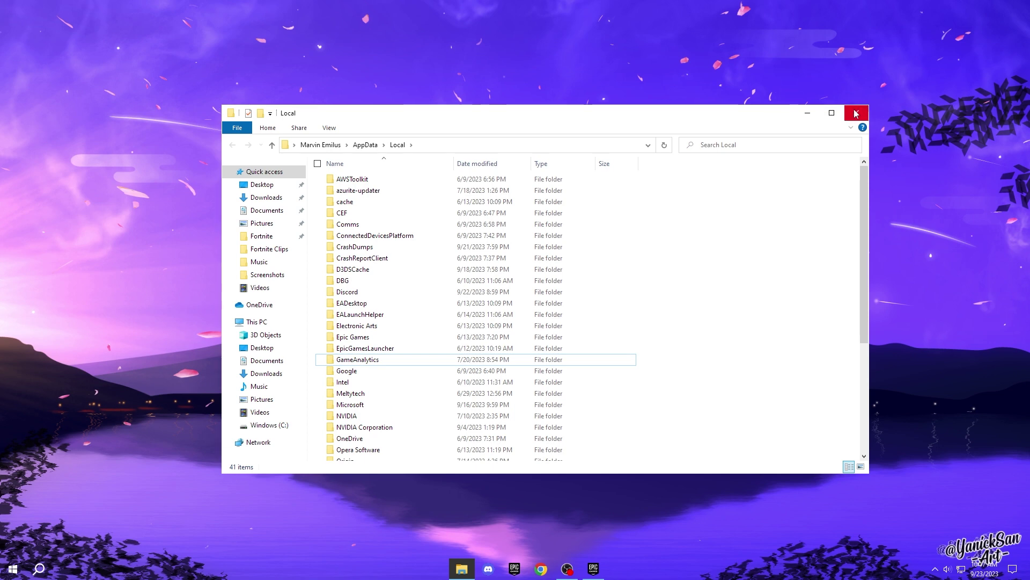
click(808, 114)
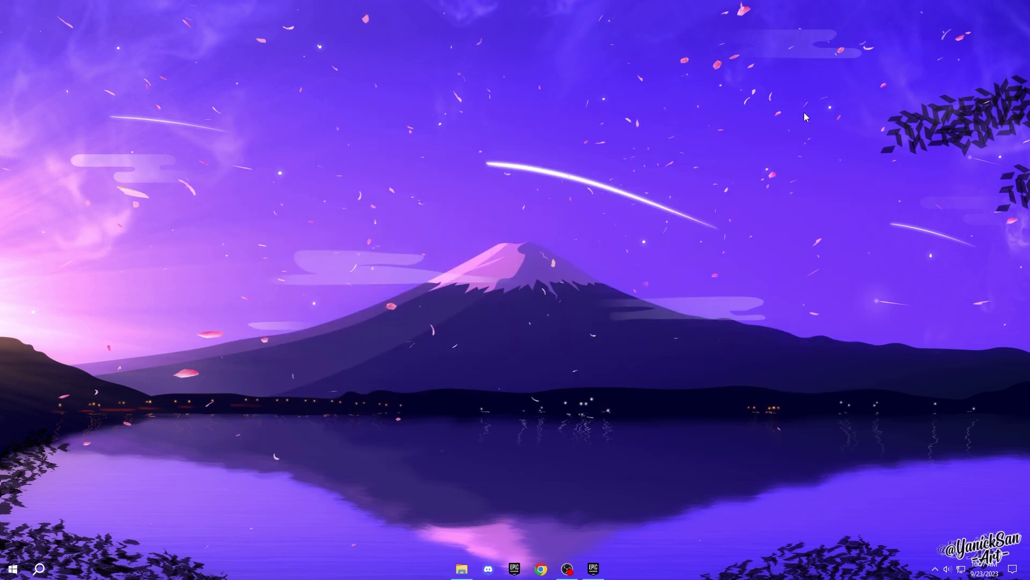
- Start verifying Fortnite's game files from its Manage panel in the launcher
click(594, 569)
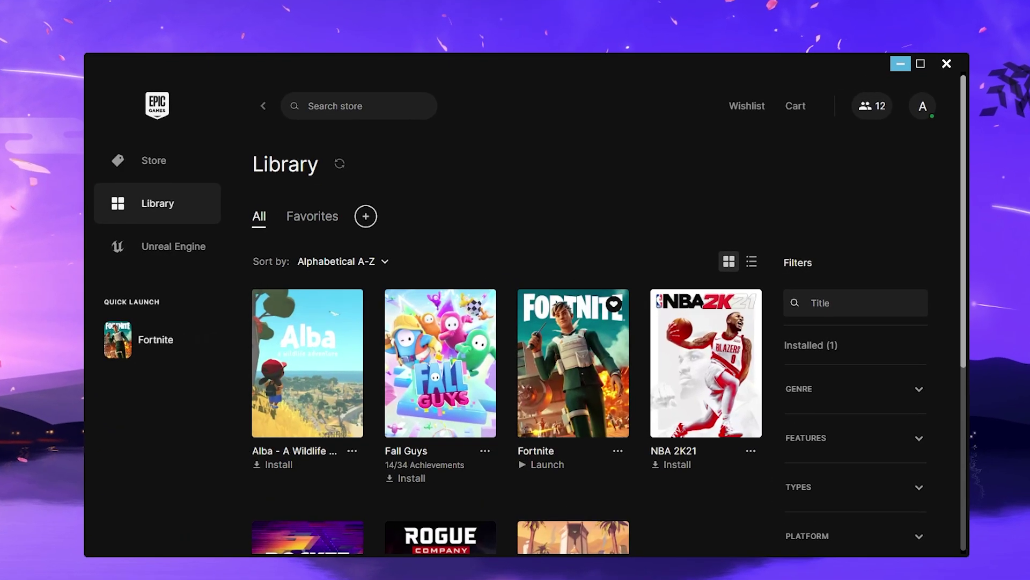
click(613, 449)
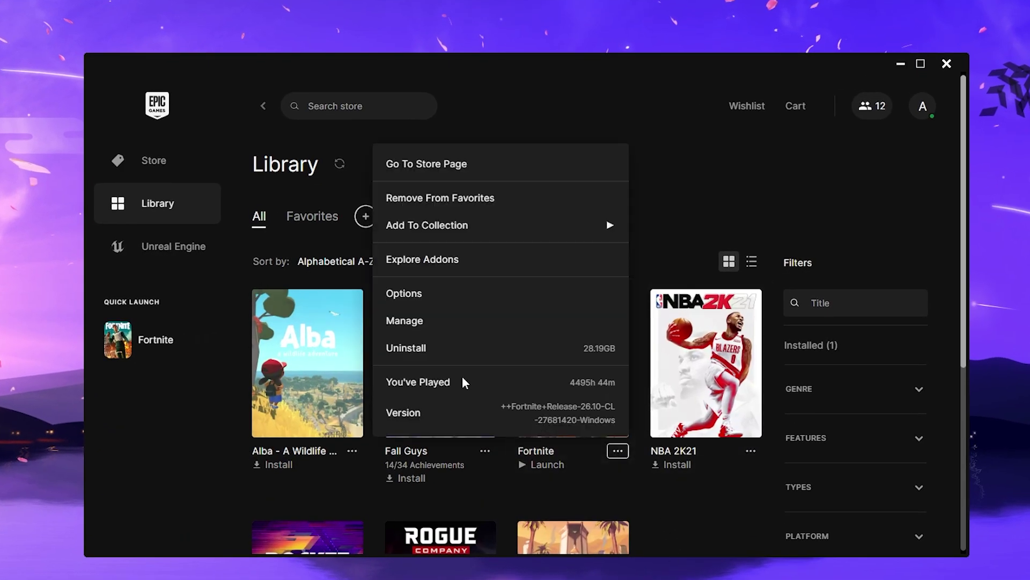
click(404, 322)
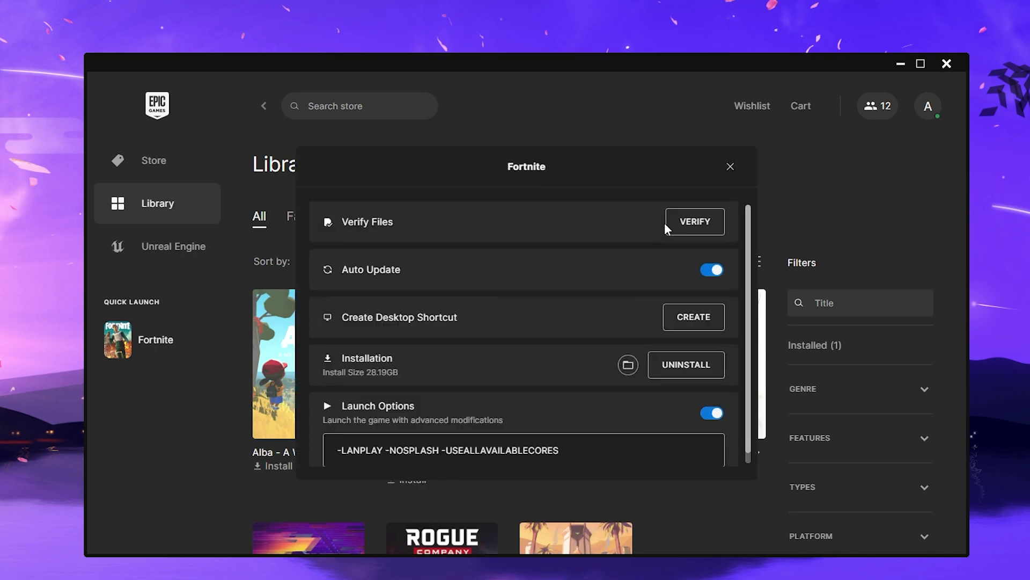
click(672, 221)
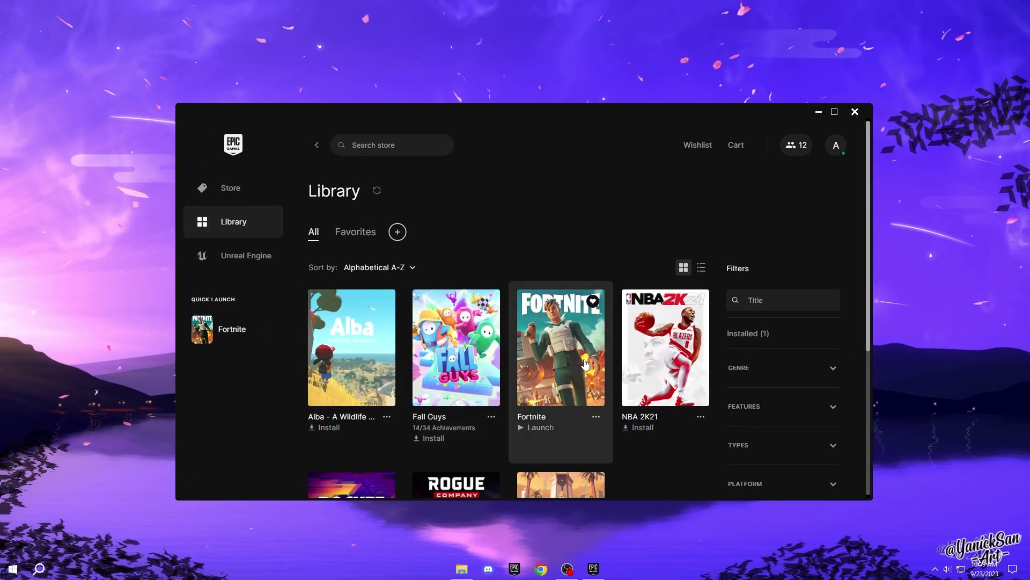
- Launch Fortnite and go to its Video settings page
click(591, 373)
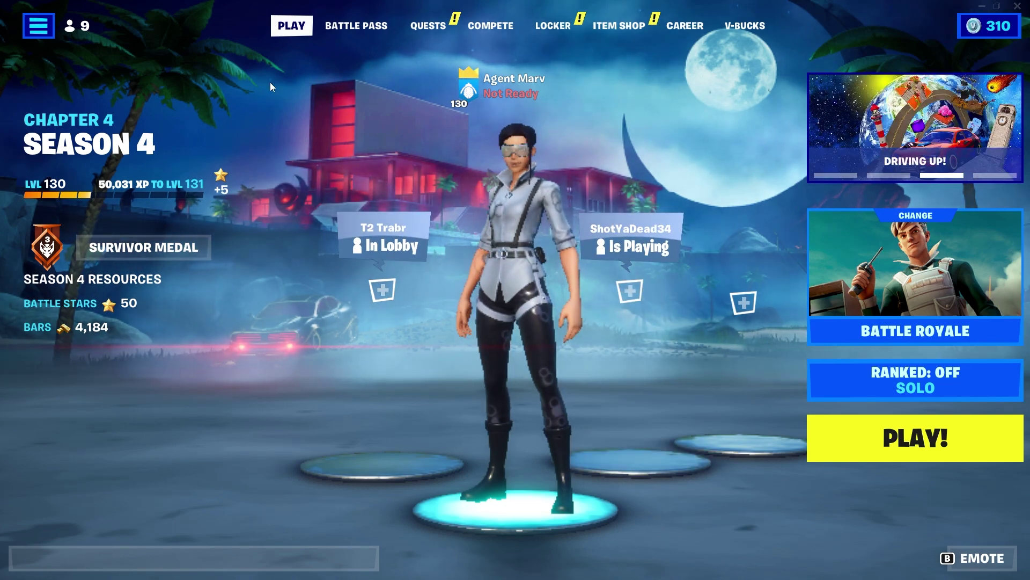
click(38, 26)
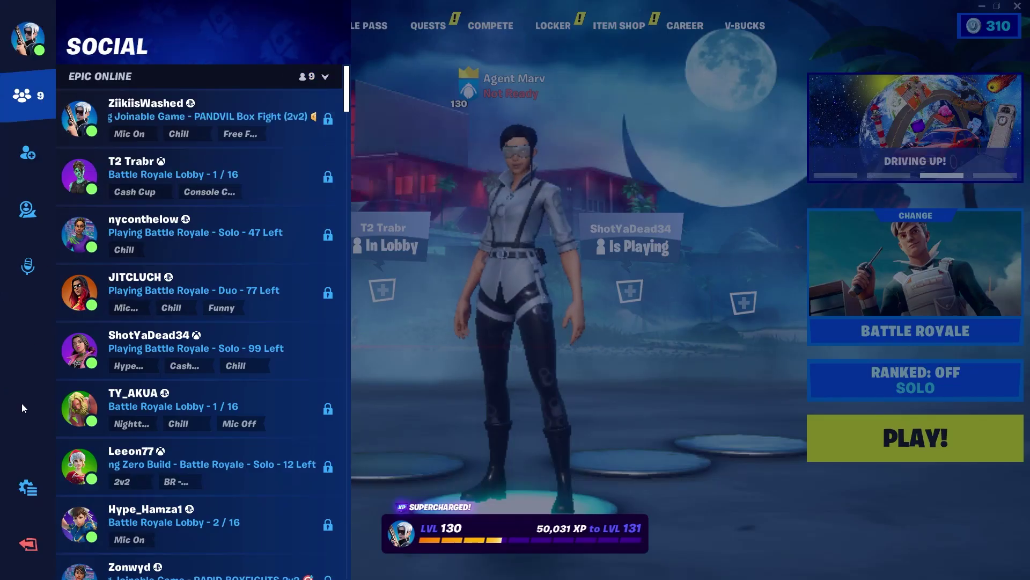
click(28, 489)
click(134, 115)
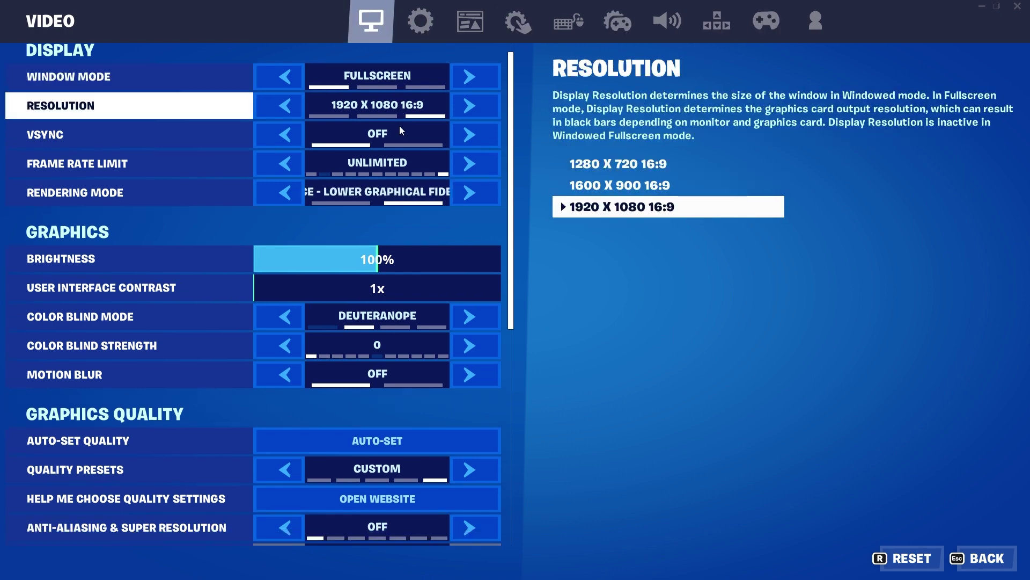
- Set Frame Rate Limit to Unlimited and keep the rendering mode on Performance
click(463, 148)
click(463, 144)
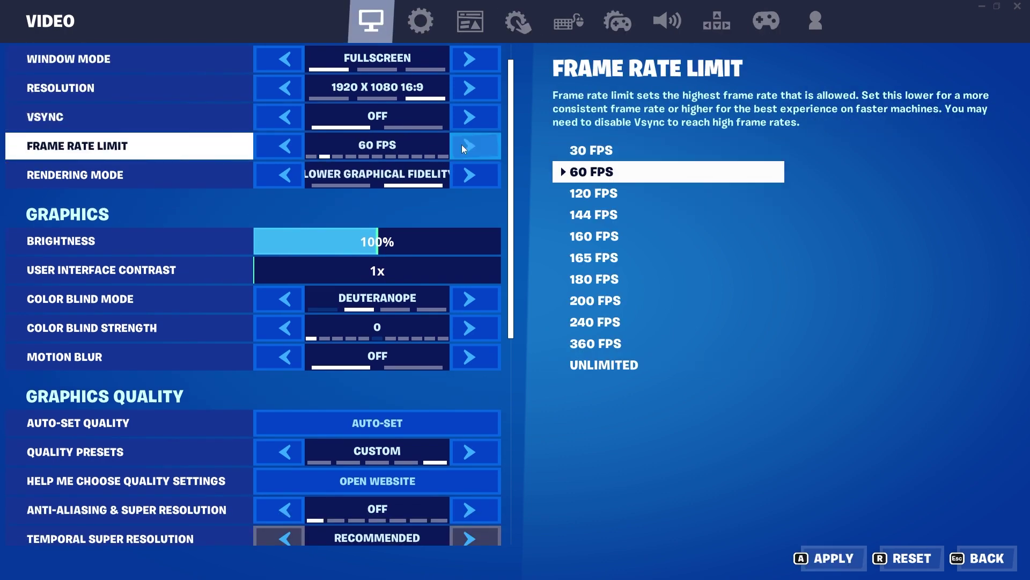
click(286, 146)
click(286, 146)
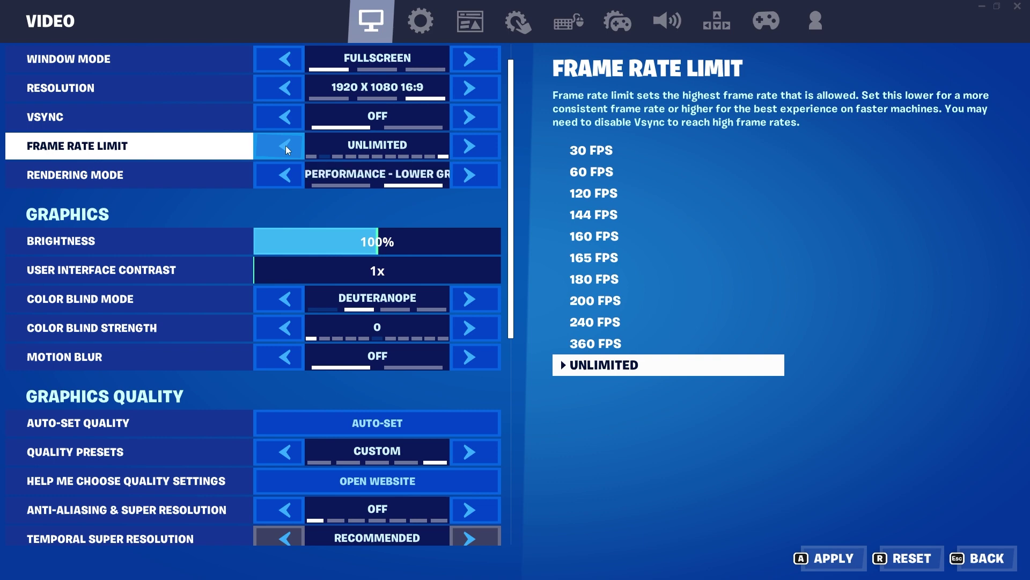
click(470, 170)
click(470, 171)
- Set the 3D Resolution slider to 100%
scroll(465, 203, down, 3)
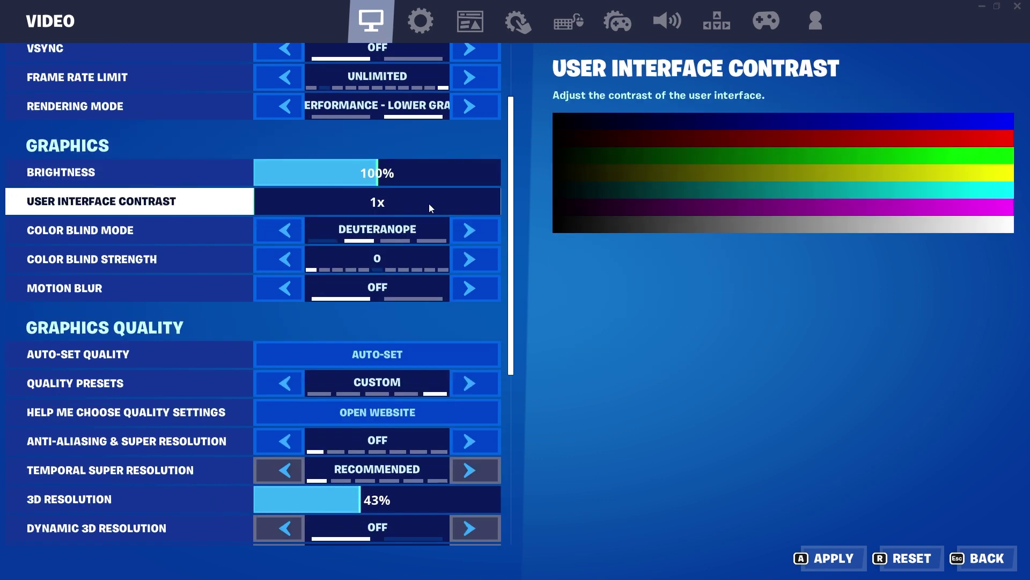
scroll(416, 295, down, 5)
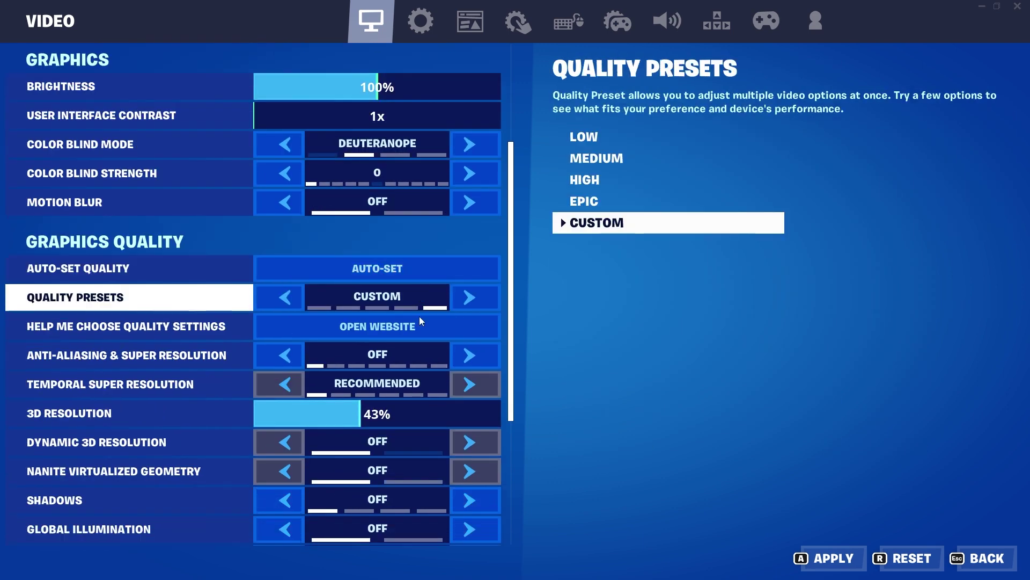
scroll(414, 303, down, 3)
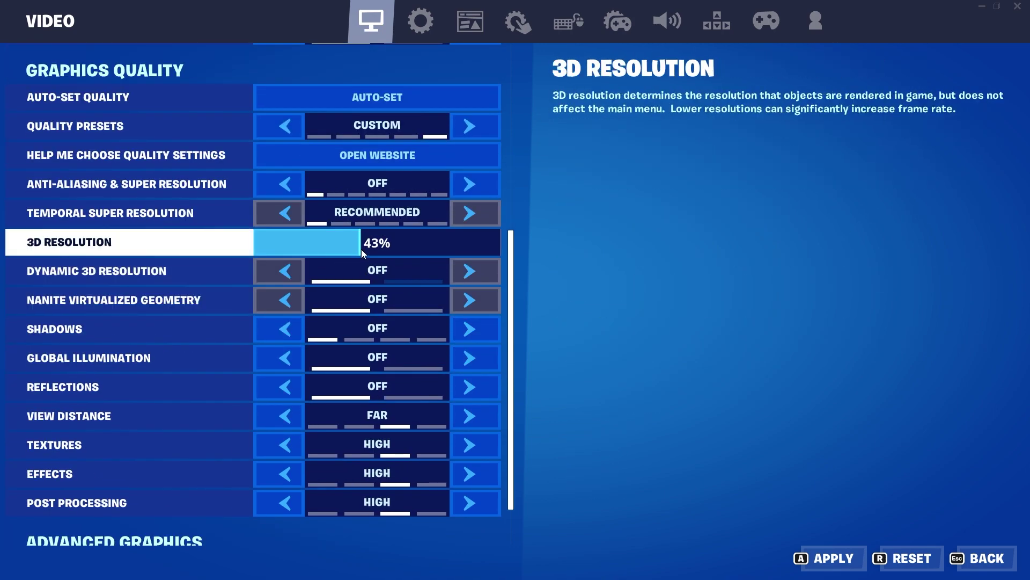
key(Left)
drag(457, 242, 391, 239)
scroll(354, 146, up, 7)
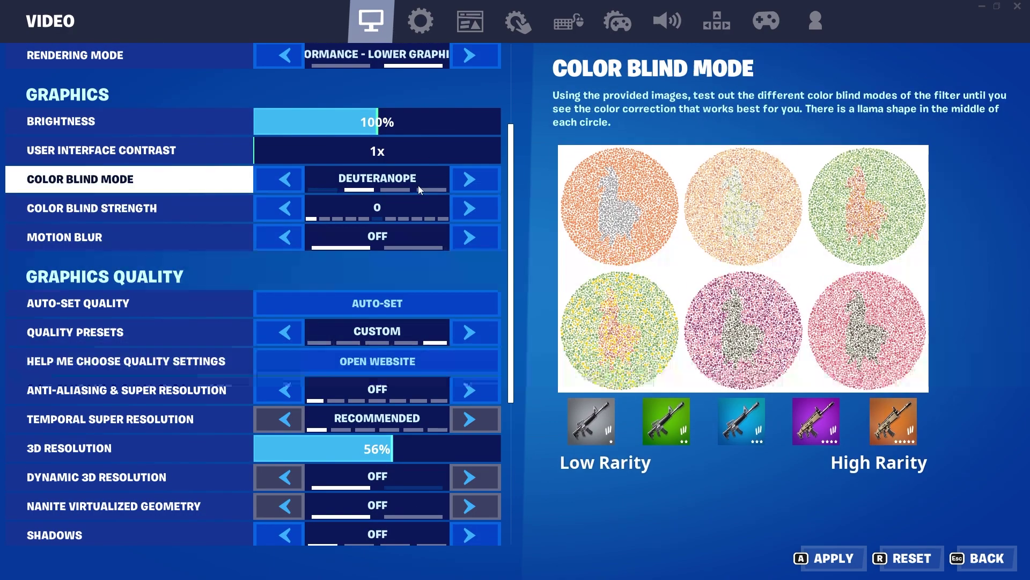
scroll(418, 185, down, 1)
scroll(417, 185, down, 2)
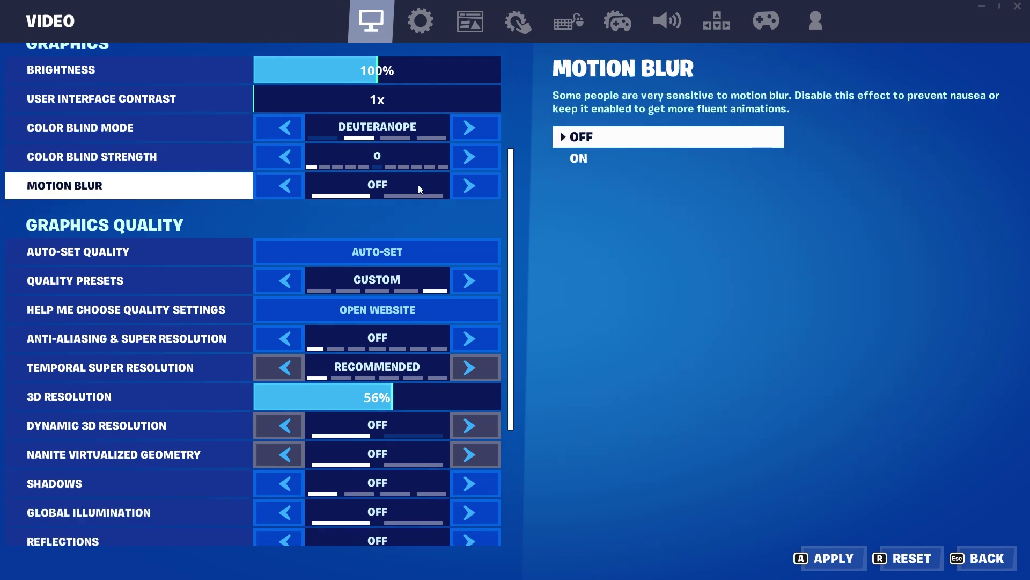
scroll(418, 182, down, 1)
scroll(412, 159, down, 2)
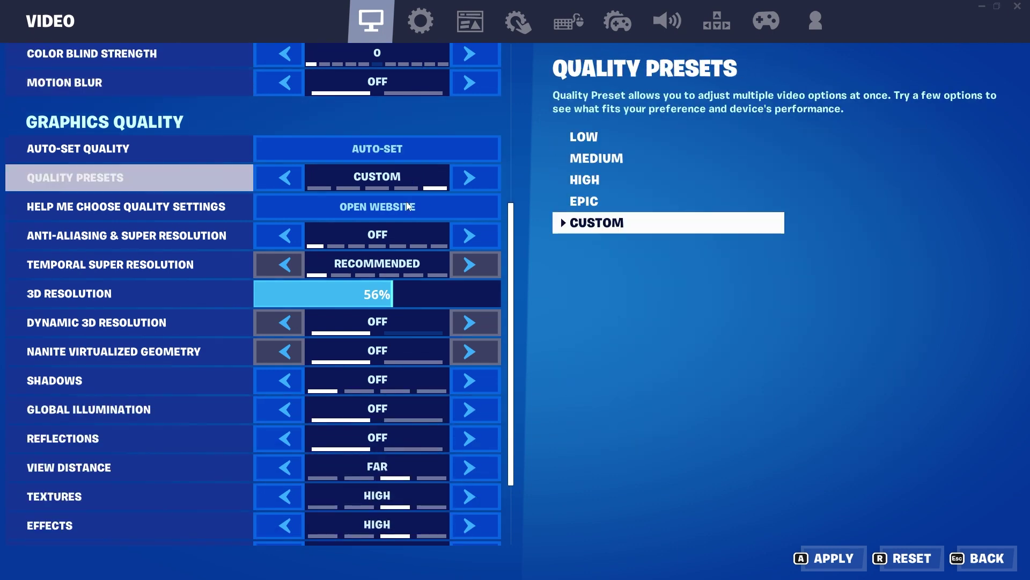
drag(408, 258, 511, 250)
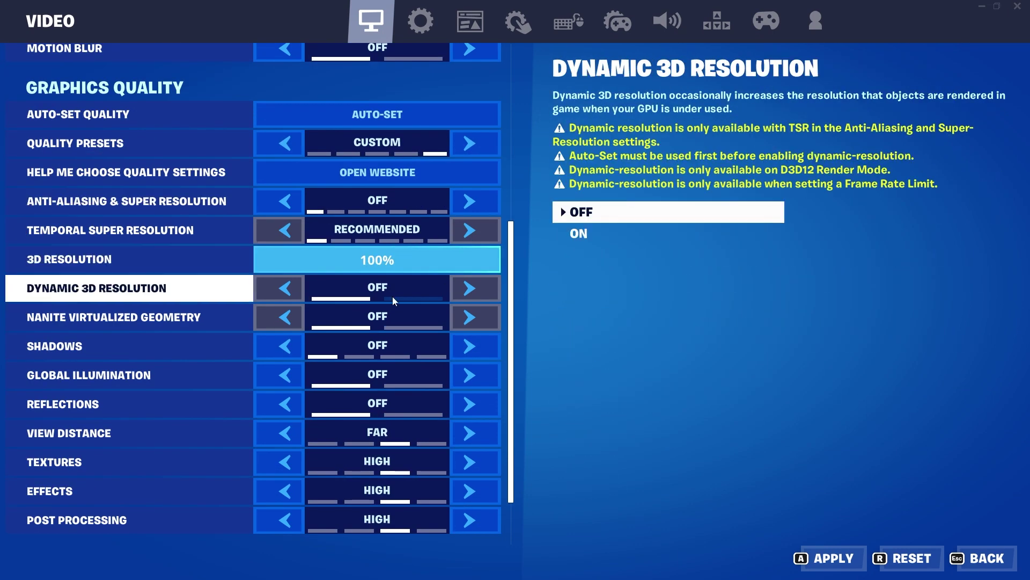
scroll(269, 300, down, 3)
- Set View Distance to Near and Textures, Effects and Post Processing to Low
click(285, 350)
click(285, 350)
click(285, 379)
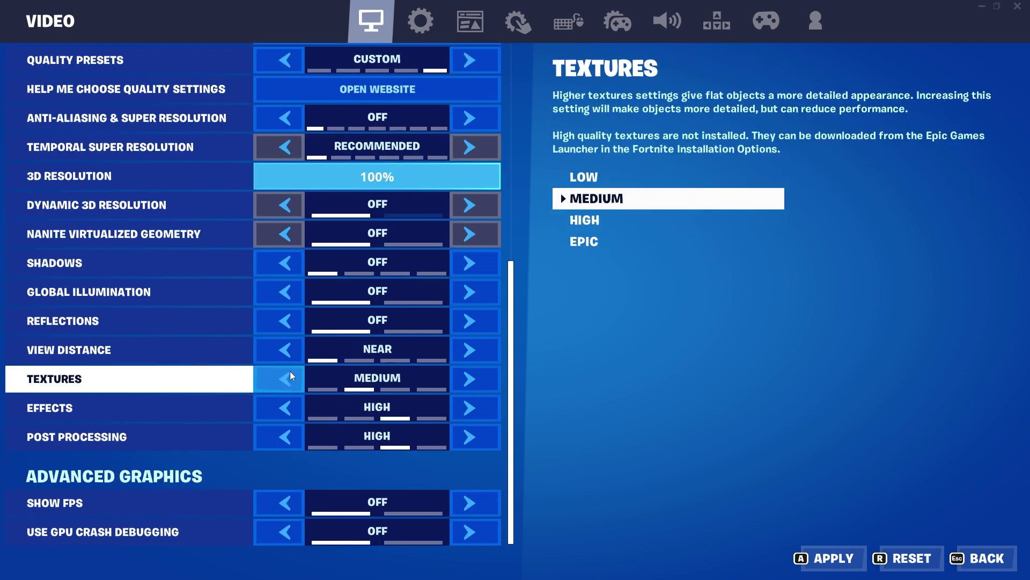
click(285, 379)
click(285, 408)
click(285, 408)
click(285, 437)
click(285, 437)
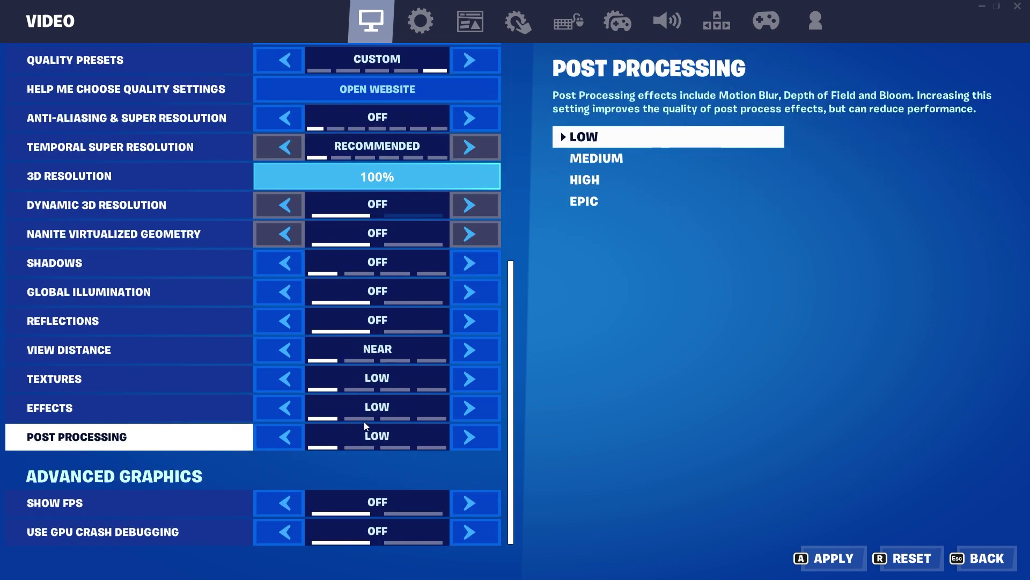
- Apply the low video settings and decline the Restart Needed prompt, keeping them
key(a)
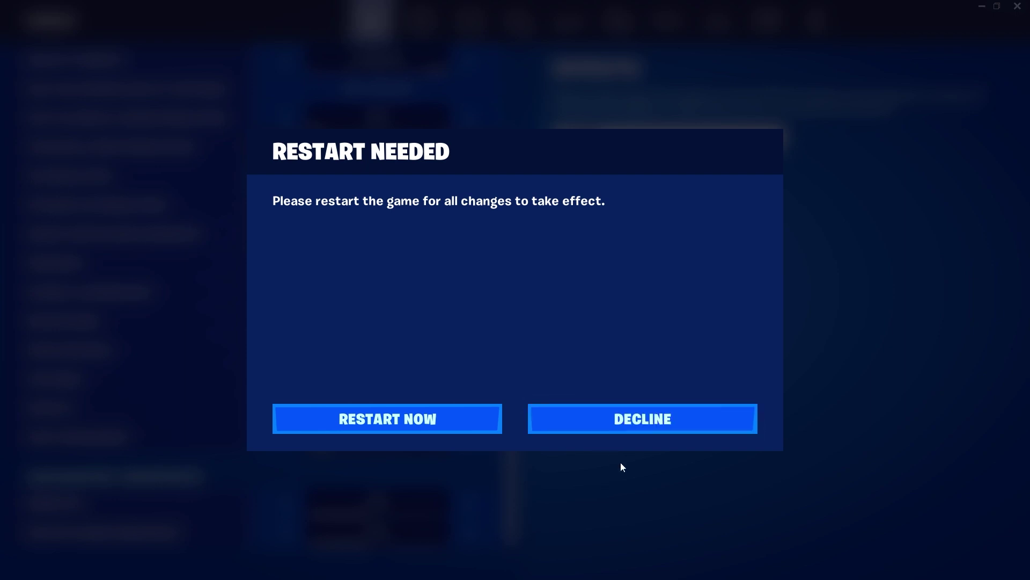
click(644, 428)
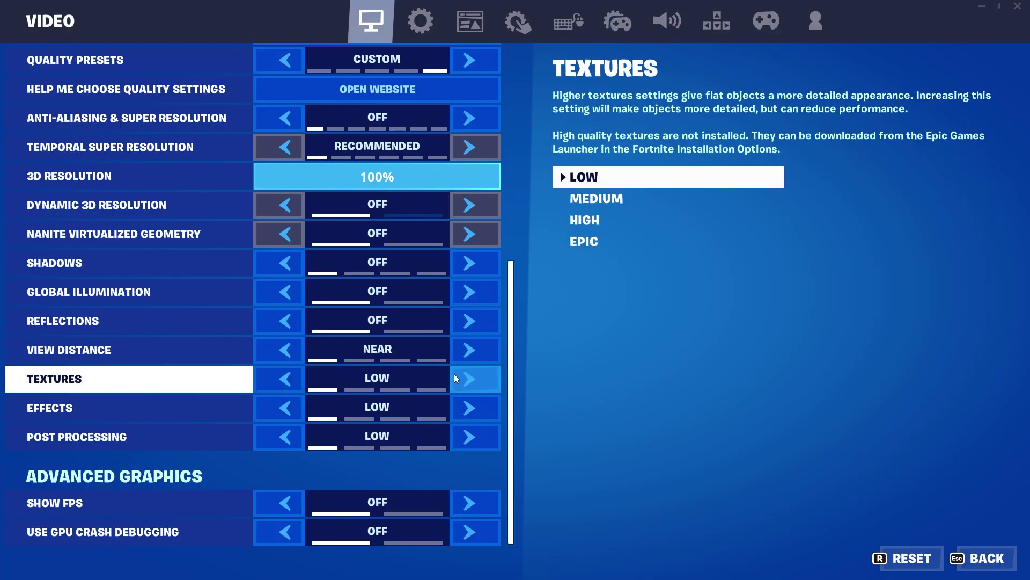
scroll(430, 446, up, 8)
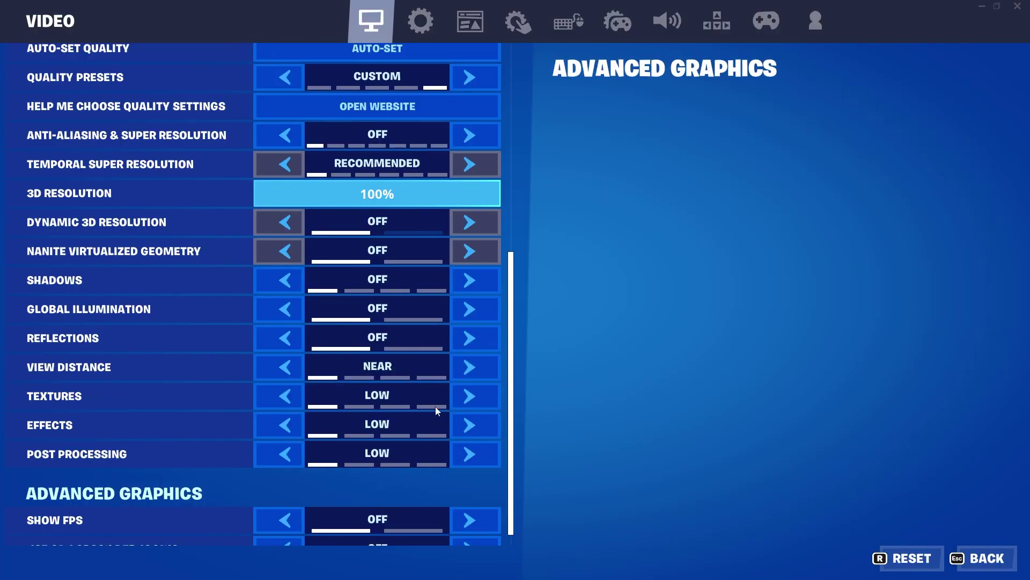
scroll(450, 223, up, 2)
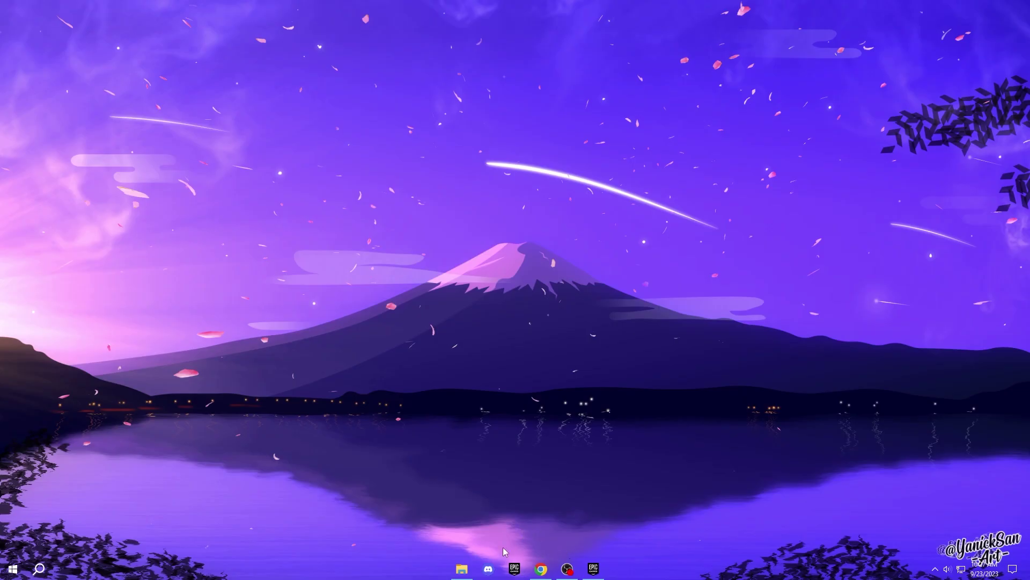
- Open GameUserSettings from Local\FortniteGame\Saved\Config\WindowsClient in Notepad
click(459, 569)
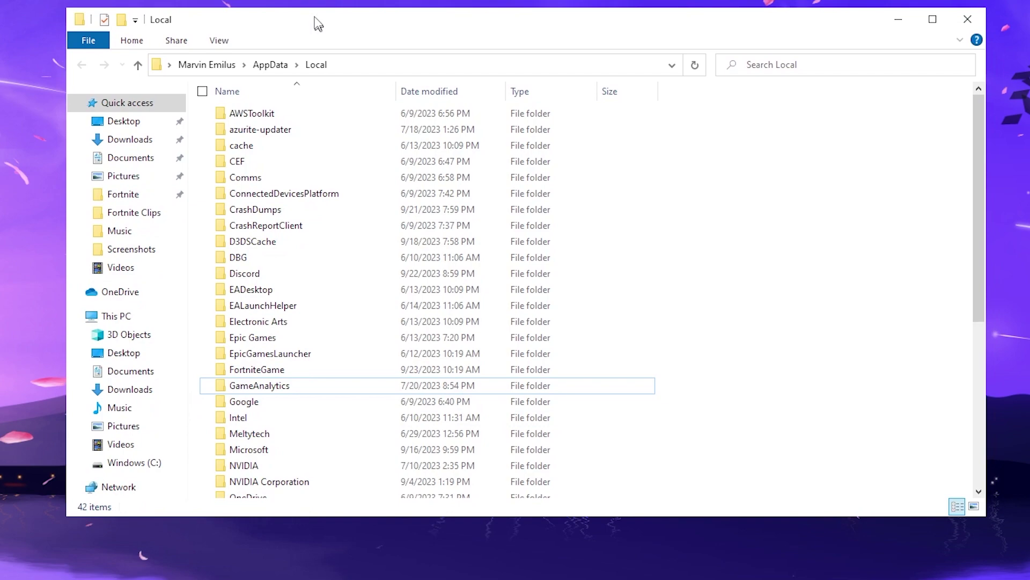
double_click(255, 370)
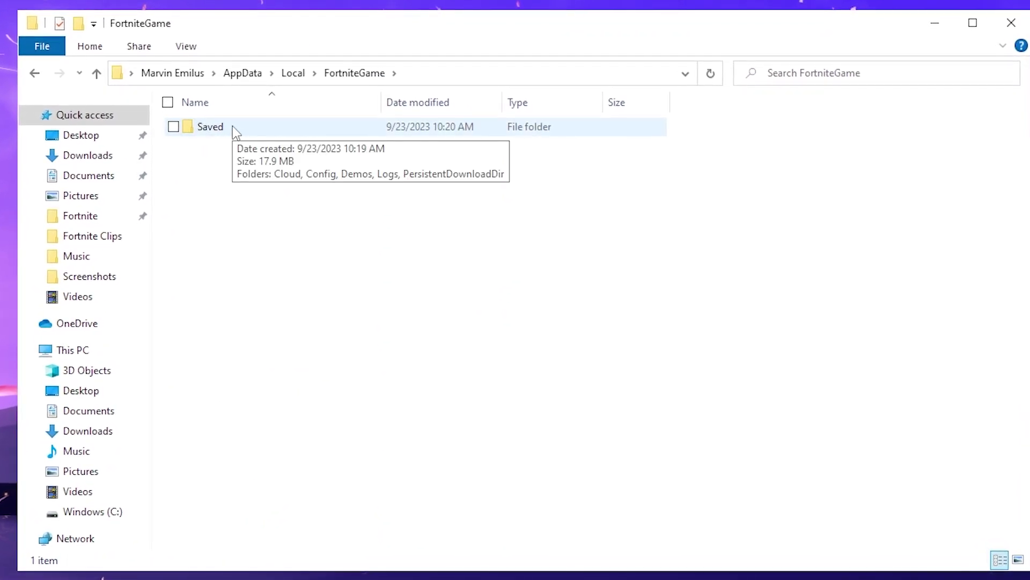
double_click(233, 127)
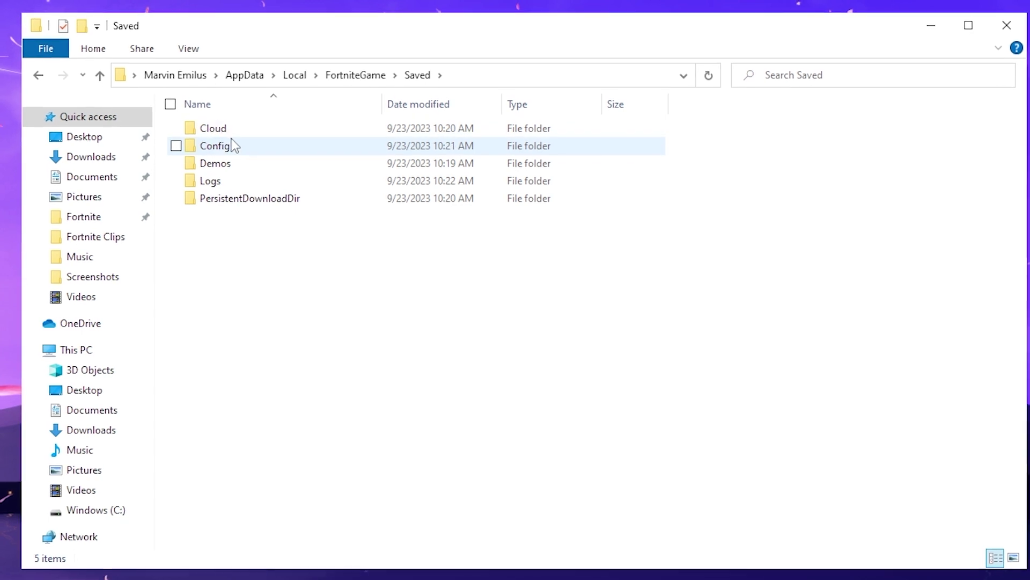
double_click(232, 145)
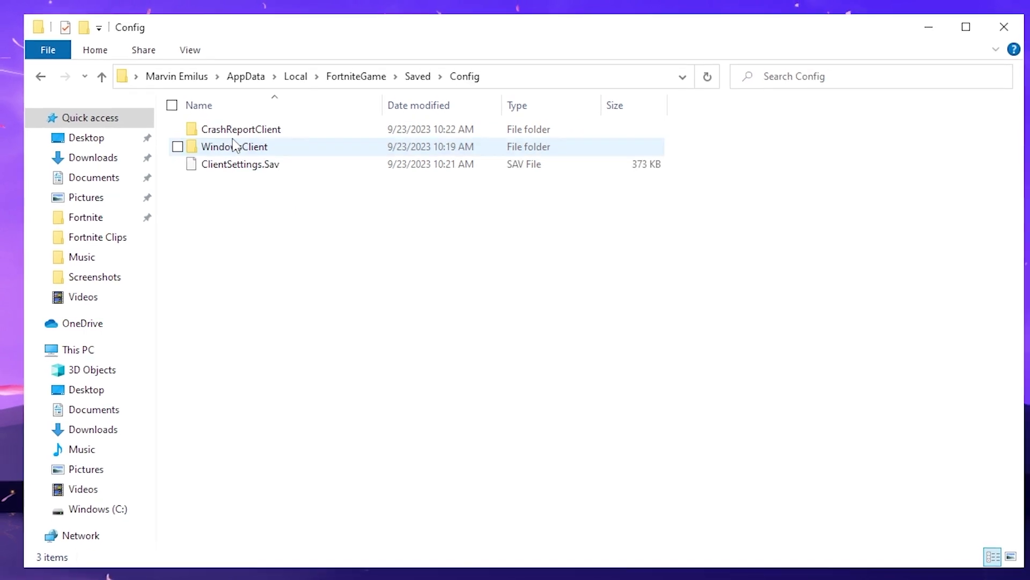
double_click(264, 152)
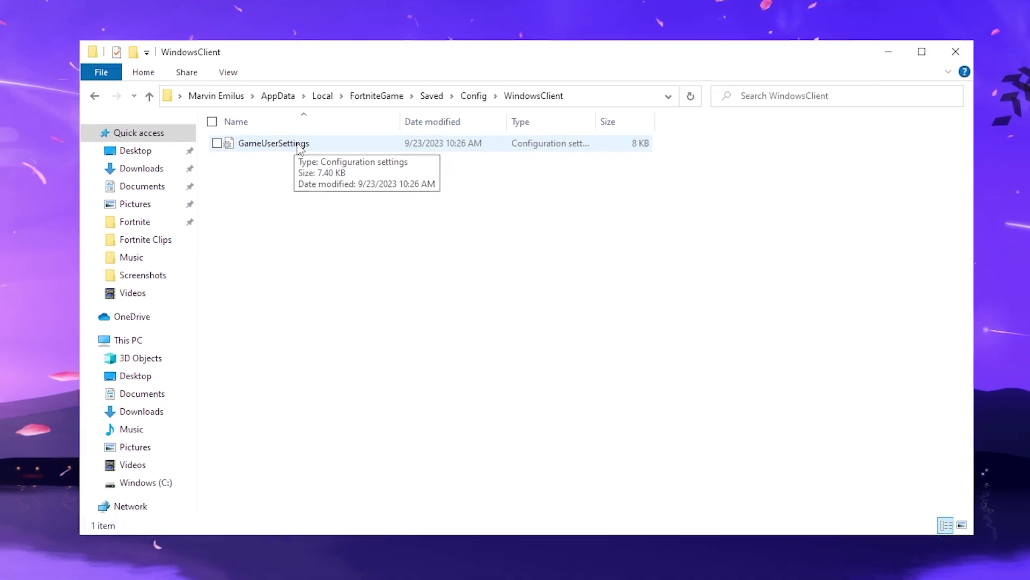
double_click(290, 144)
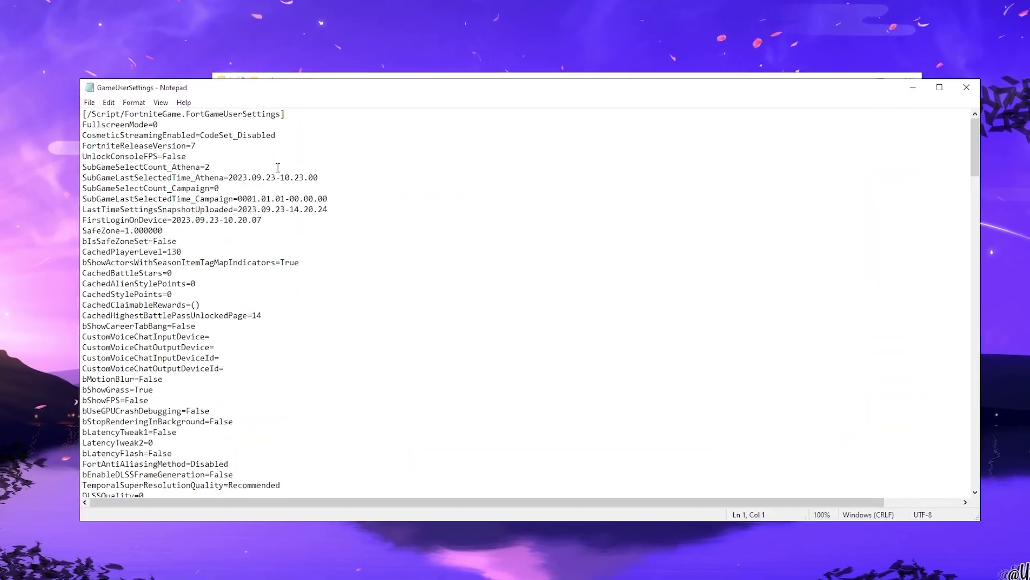
- Scroll through GameUserSettings to the [ScalabilityGroups] section and its sg.*Quality values
scroll(269, 194, down, 4)
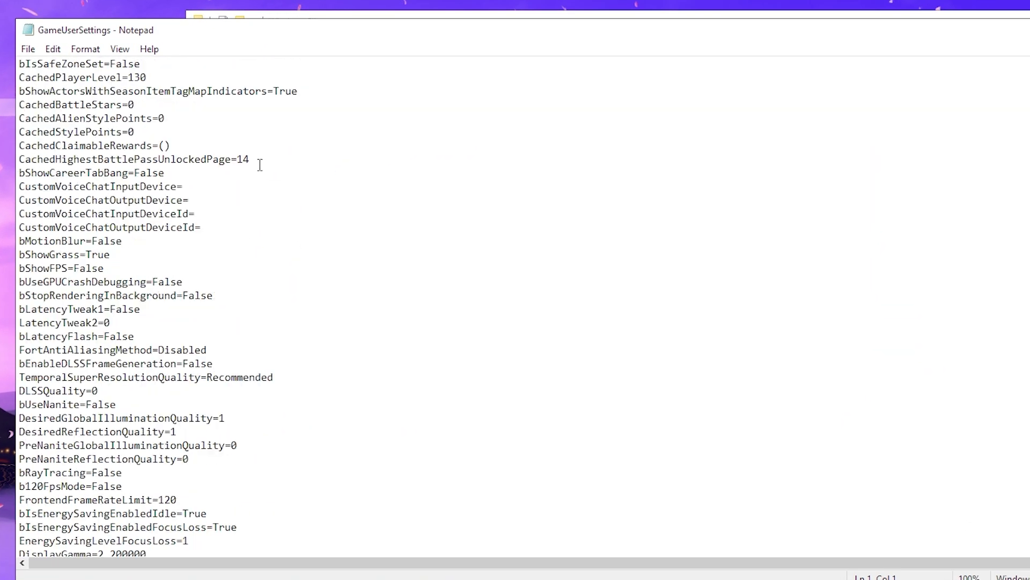
scroll(260, 168, down, 2)
scroll(256, 215, down, 4)
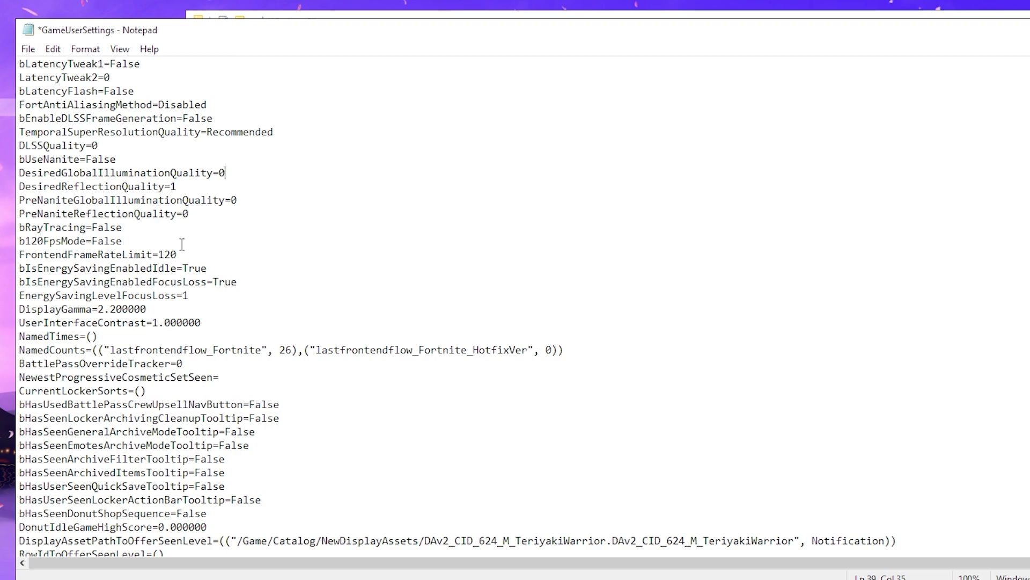
scroll(185, 296, down, 20)
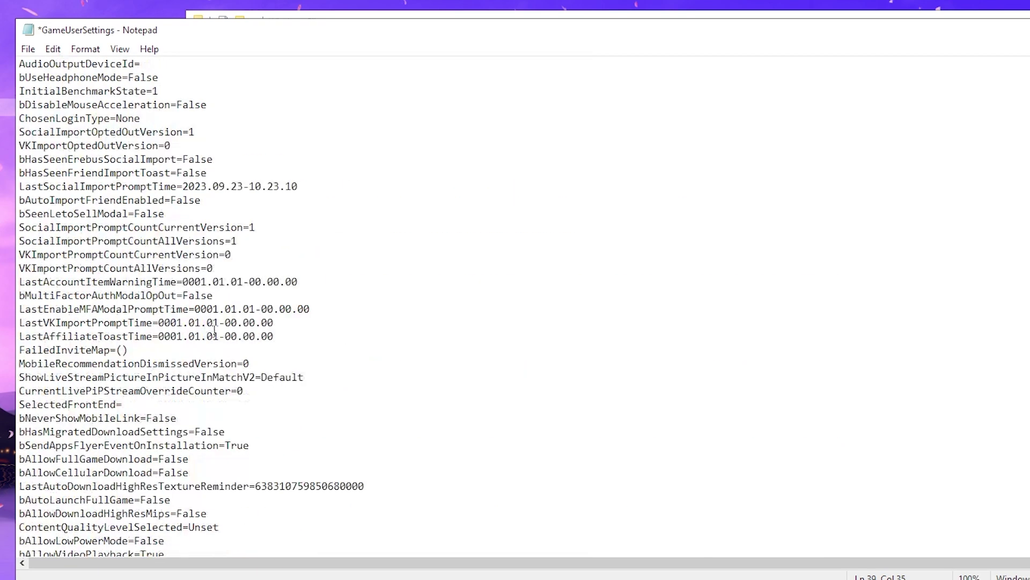
scroll(229, 346, down, 6)
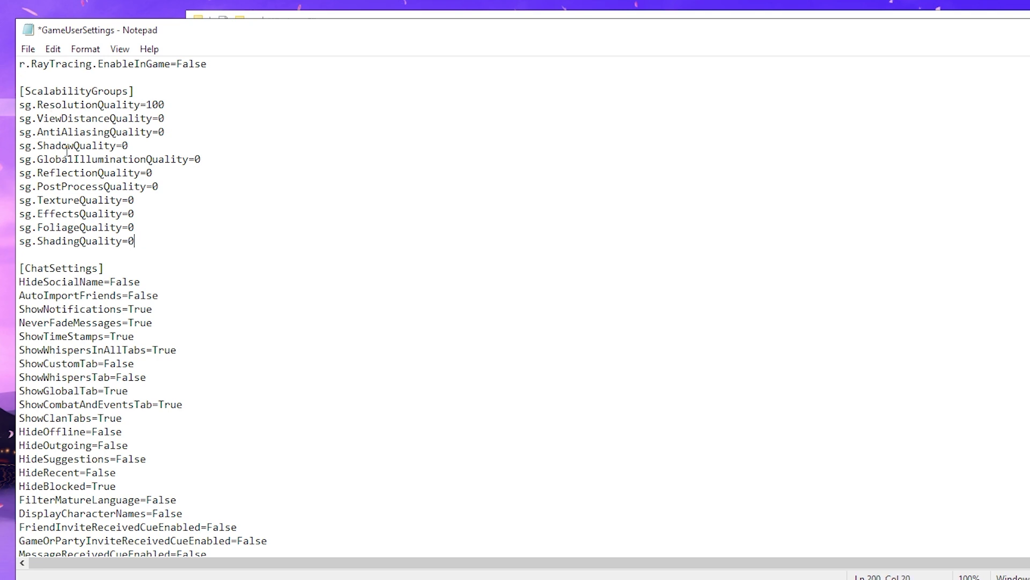
scroll(100, 177, down, 3)
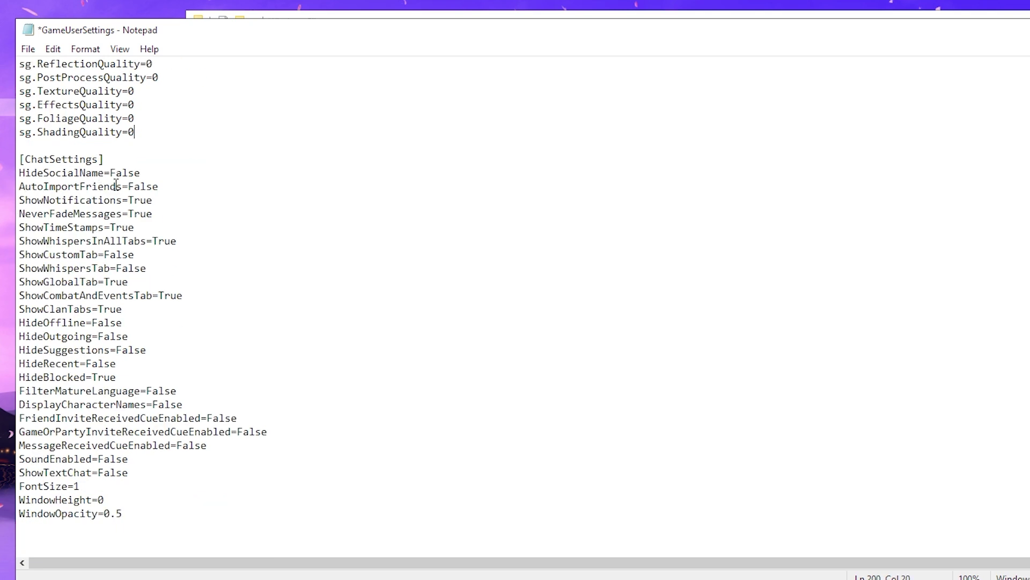
scroll(116, 184, up, 6)
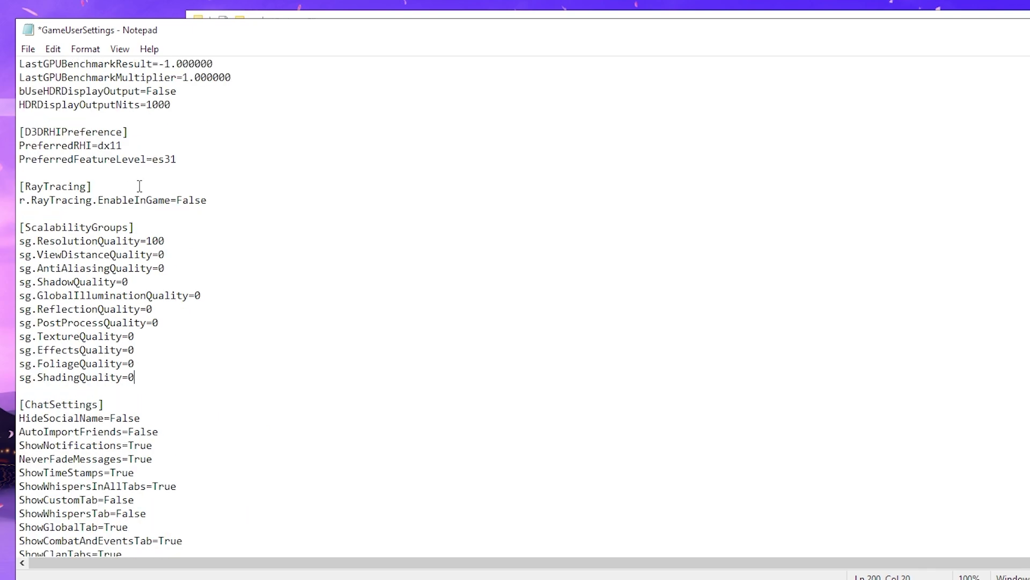